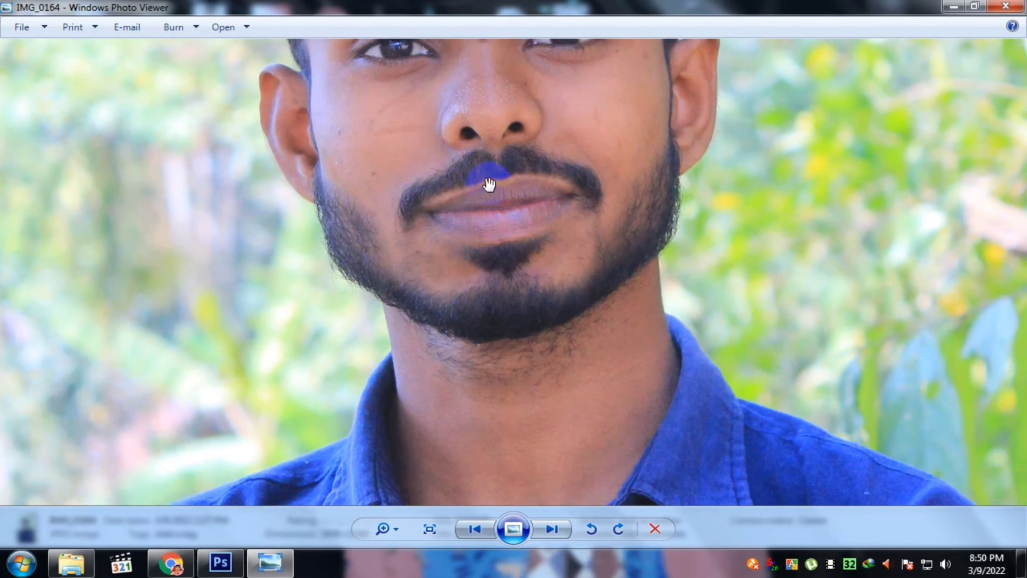
- Examine the face and skin in the IMG_0164 portrait up close and at full view, and close the photo
left_click_drag(496, 363, 451, 247)
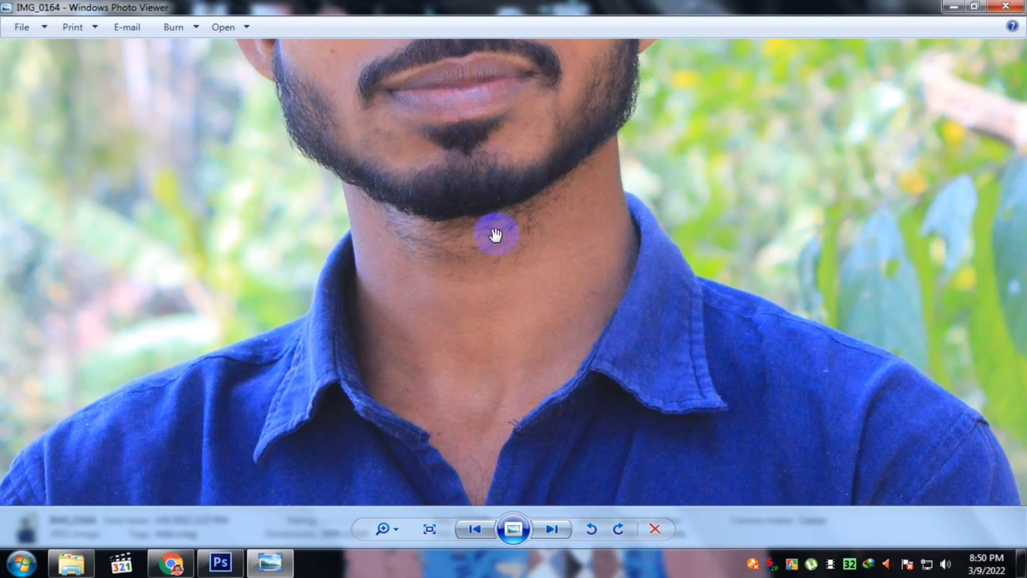
scroll(496, 234, "down", 5)
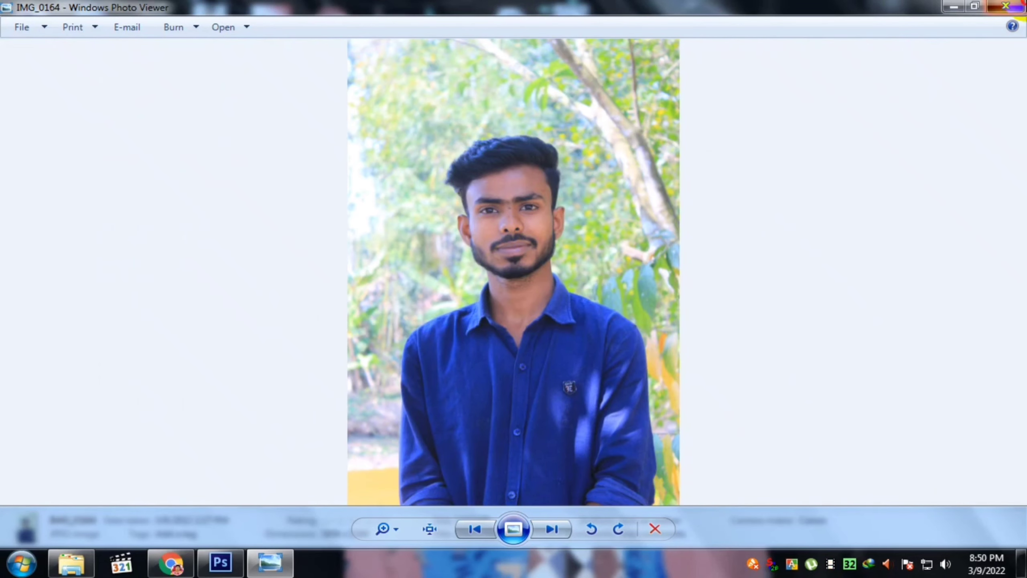
left_click(1024, 2)
double_click(597, 300)
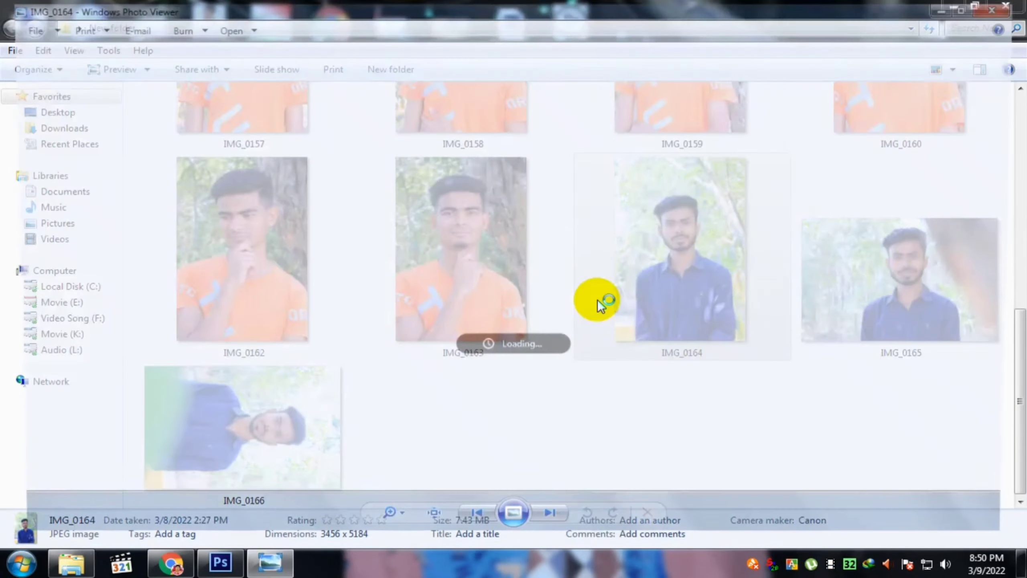
scroll(528, 233, "up", 3)
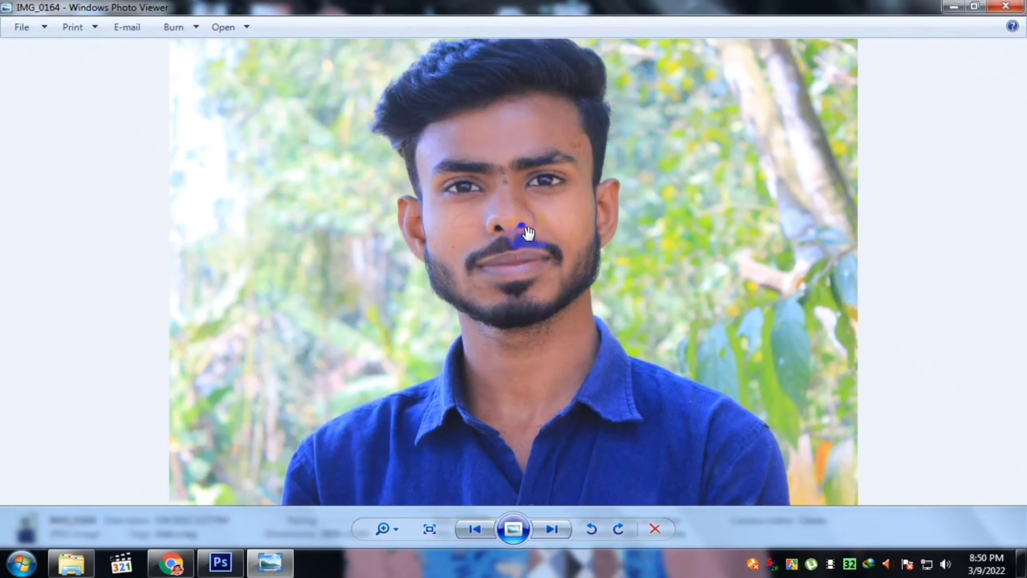
scroll(529, 233, "up", 2)
scroll(529, 233, "down", 3)
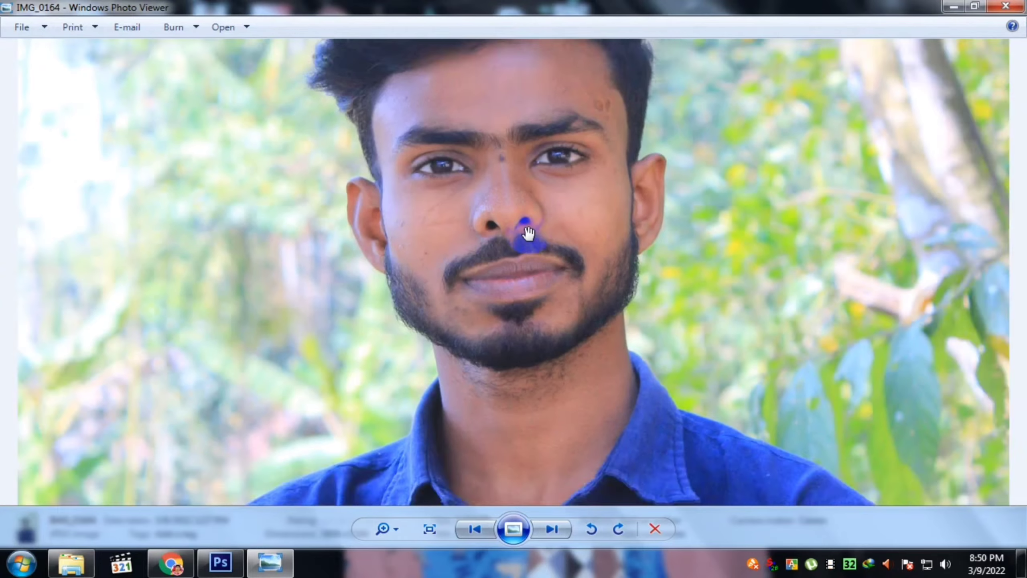
scroll(529, 232, "up", 2)
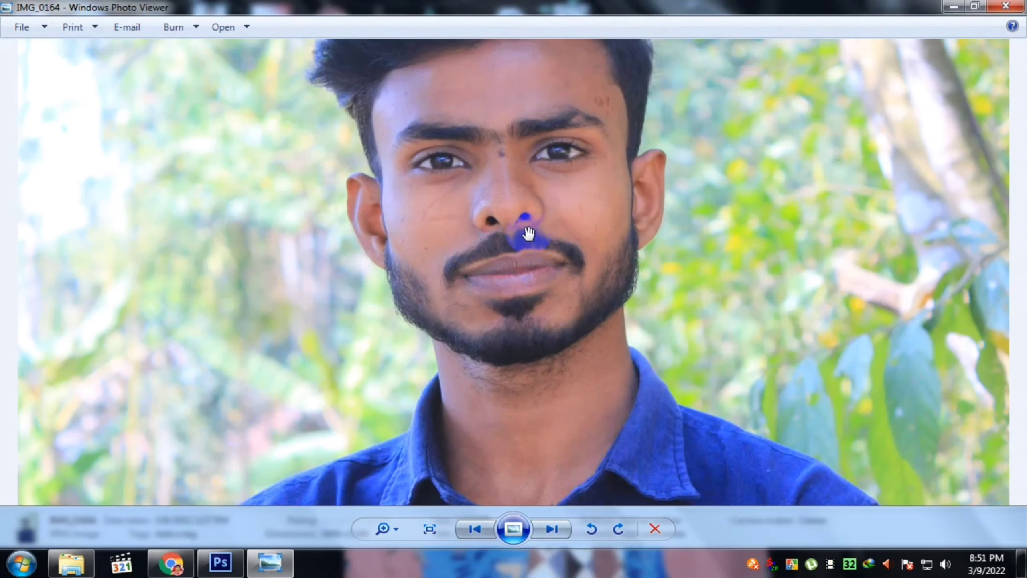
scroll(529, 233, "down", 4)
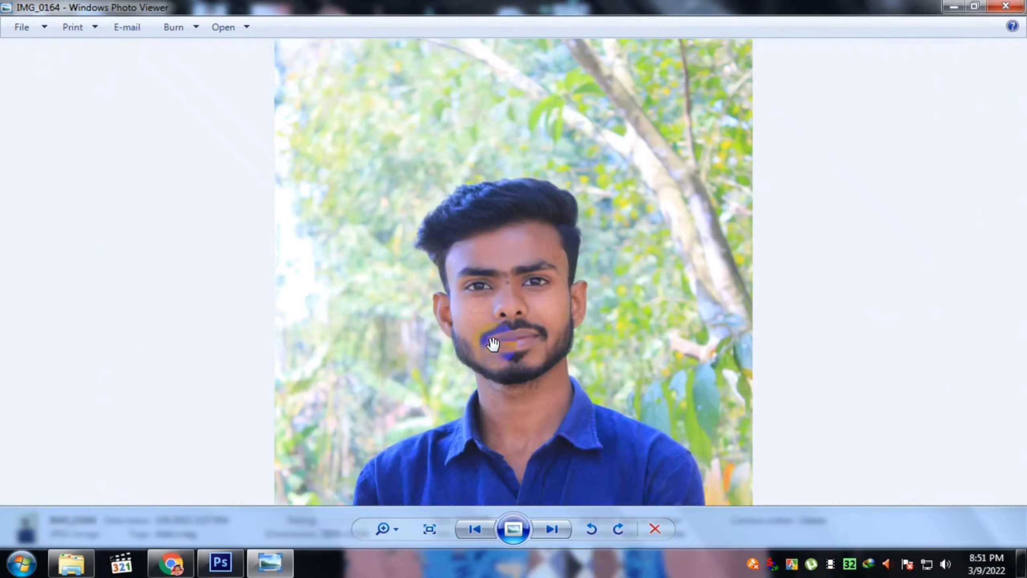
scroll(494, 343, "down", 2)
left_click(1006, 6)
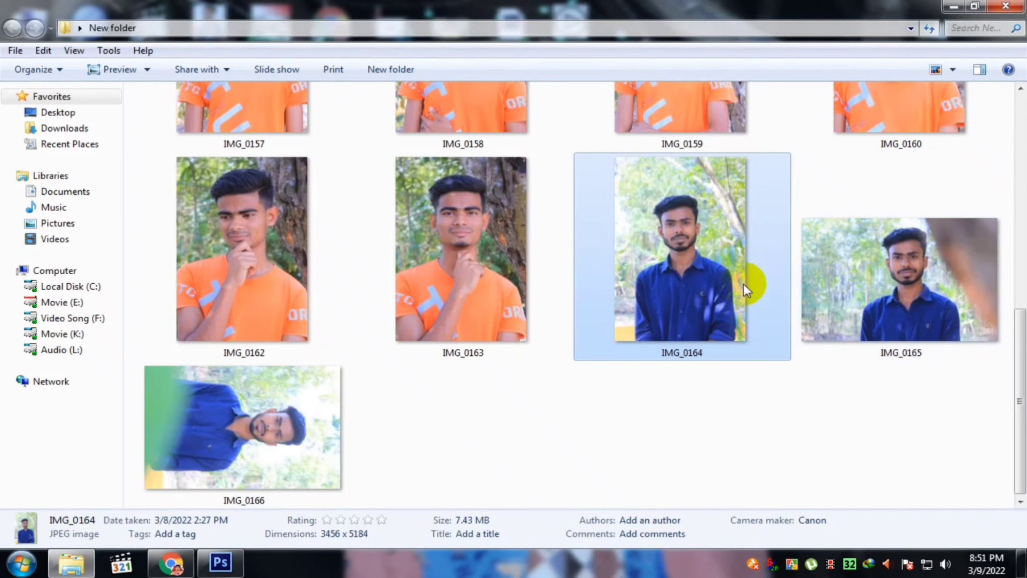
- Open the IMG_0164 portrait from the folder in Photoshop
left_click_drag(662, 242, 393, 292)
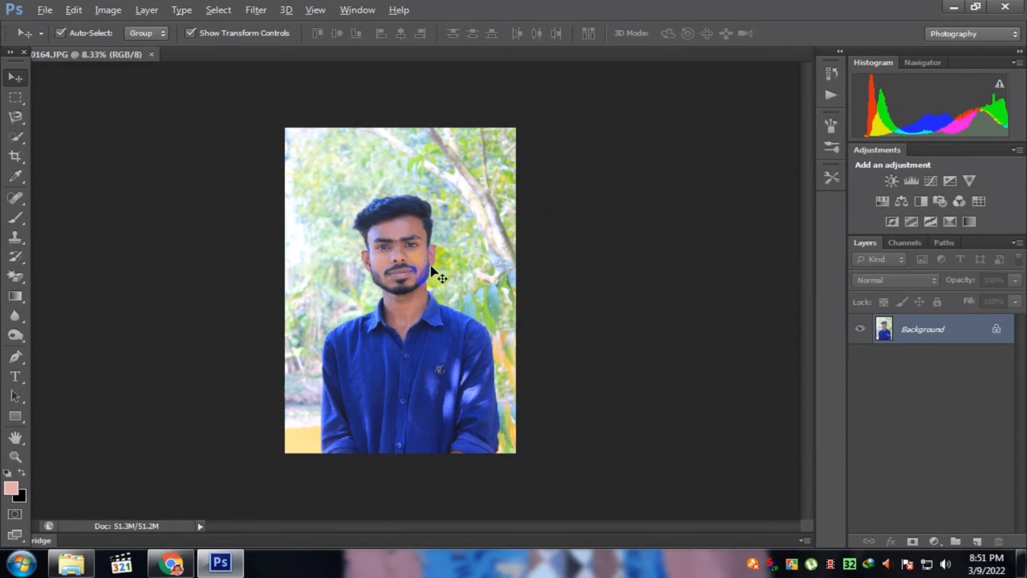
scroll(432, 271, "up", 2)
scroll(433, 271, "up", 1)
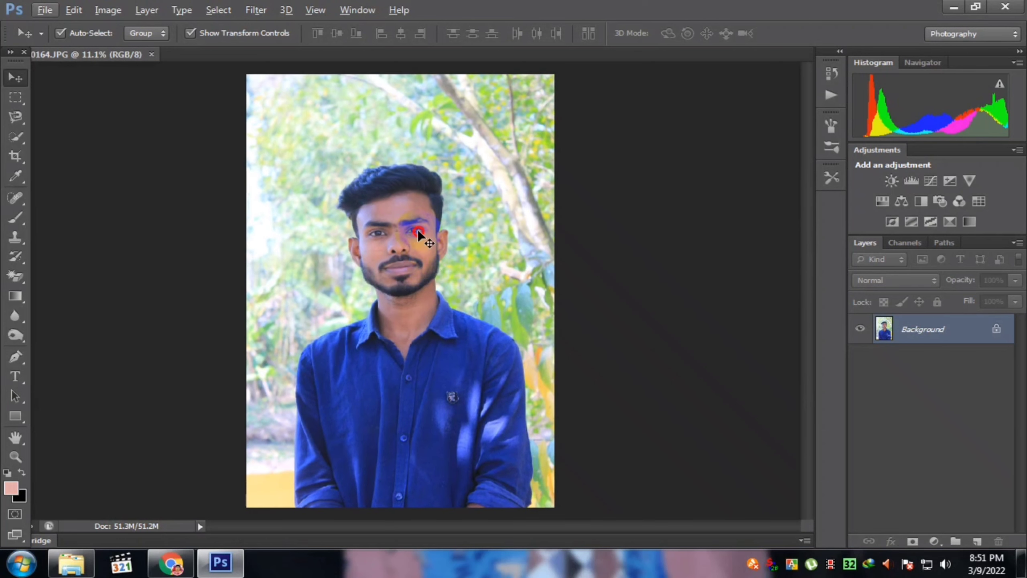
scroll(418, 235, "down", 1)
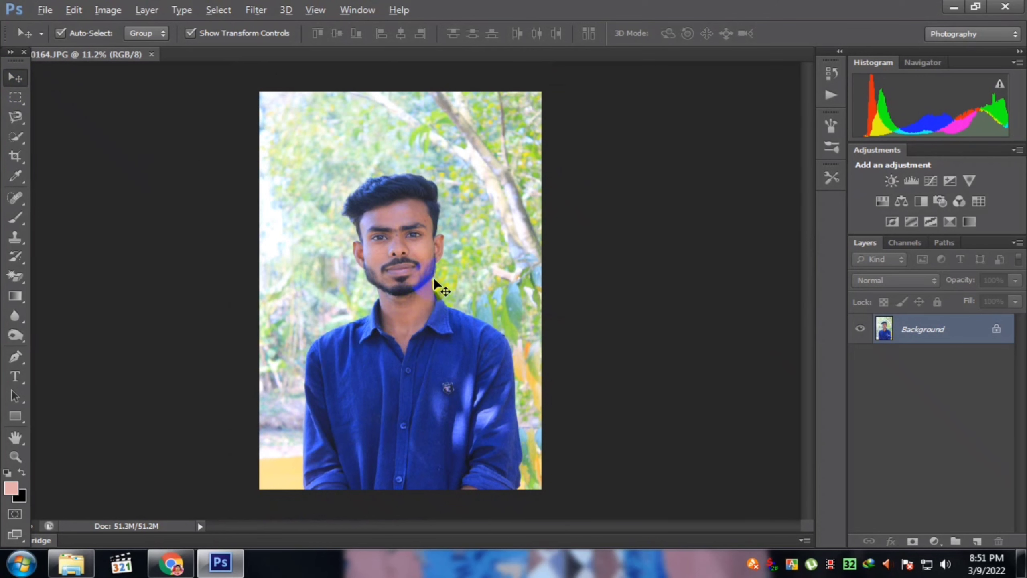
scroll(433, 282, "up", 1)
scroll(437, 284, "down", 1)
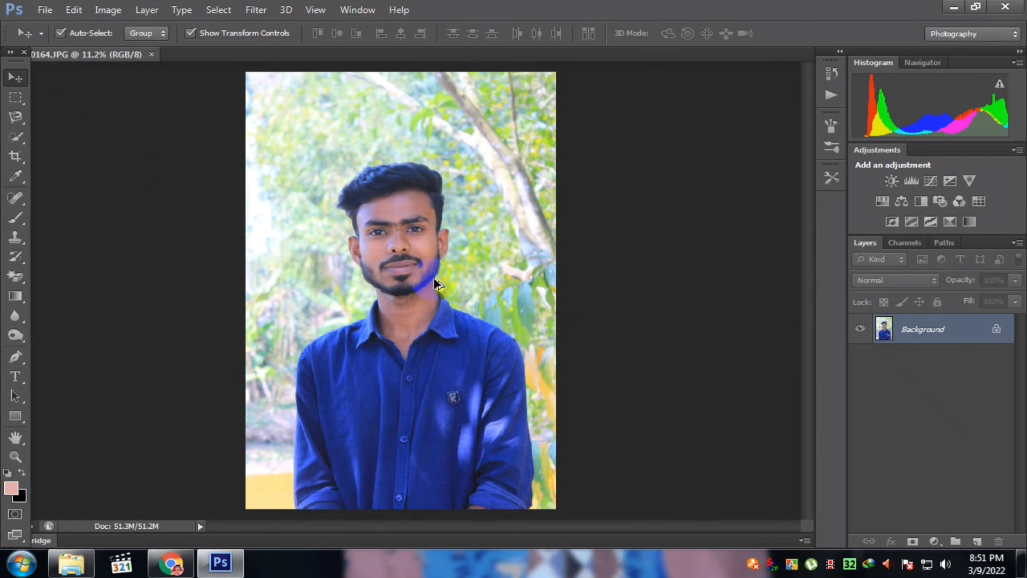
scroll(437, 283, "up", 1)
scroll(438, 284, "down", 1)
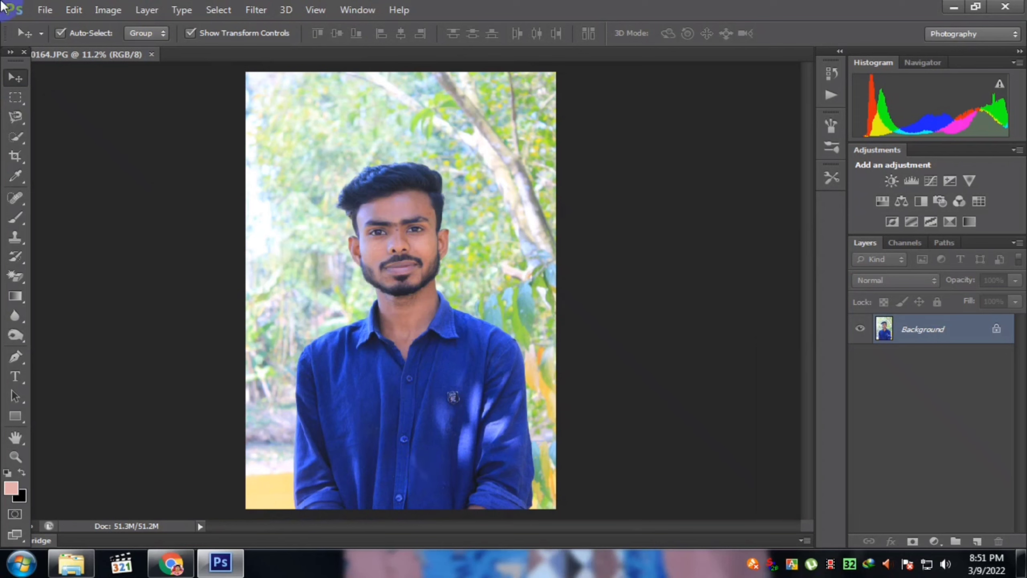
left_click(16, 10)
left_click(23, 11)
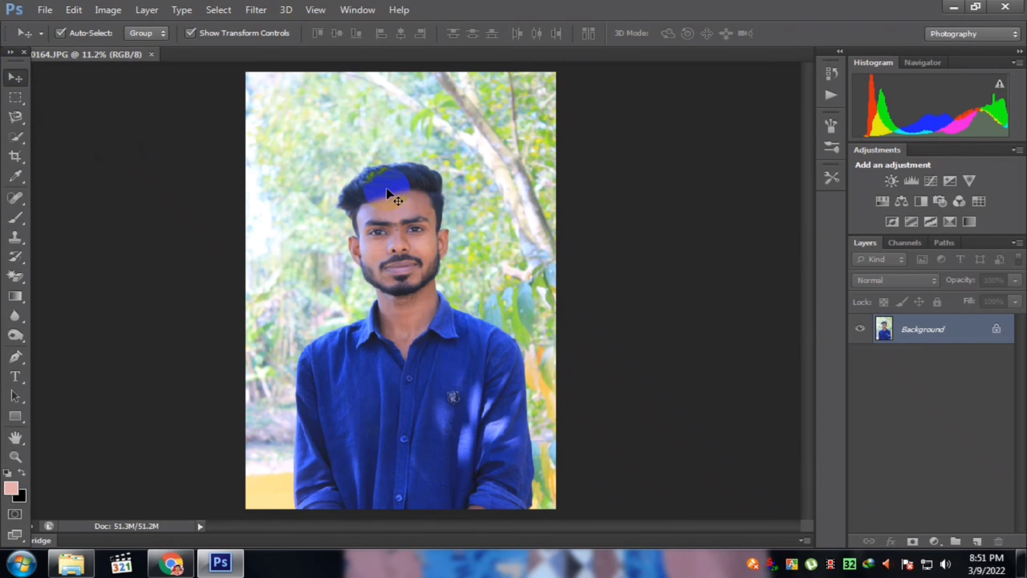
scroll(403, 289, "up", 1)
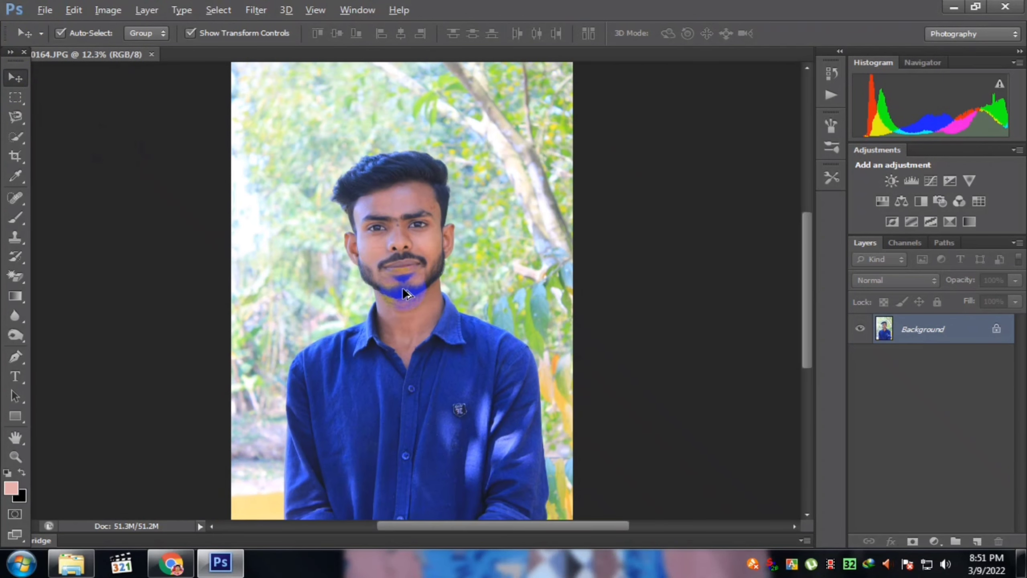
scroll(403, 288, "down", 1)
- Apply a Brightness/Contrast adjustment to the portrait with the contrast set to 11
left_click(108, 9)
left_click(133, 48)
left_click(46, 87)
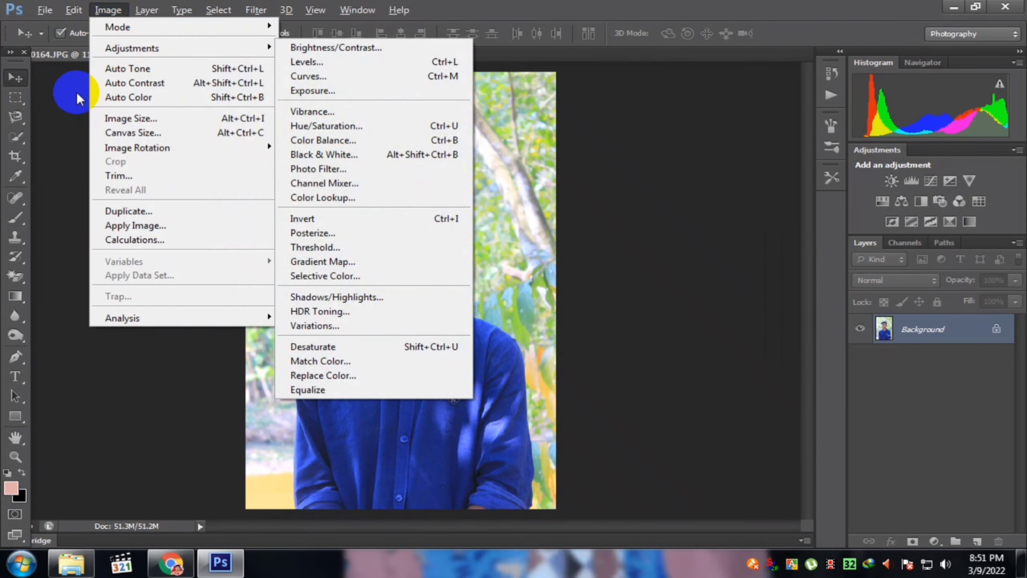
left_click(108, 10)
mouse_move(121, 47)
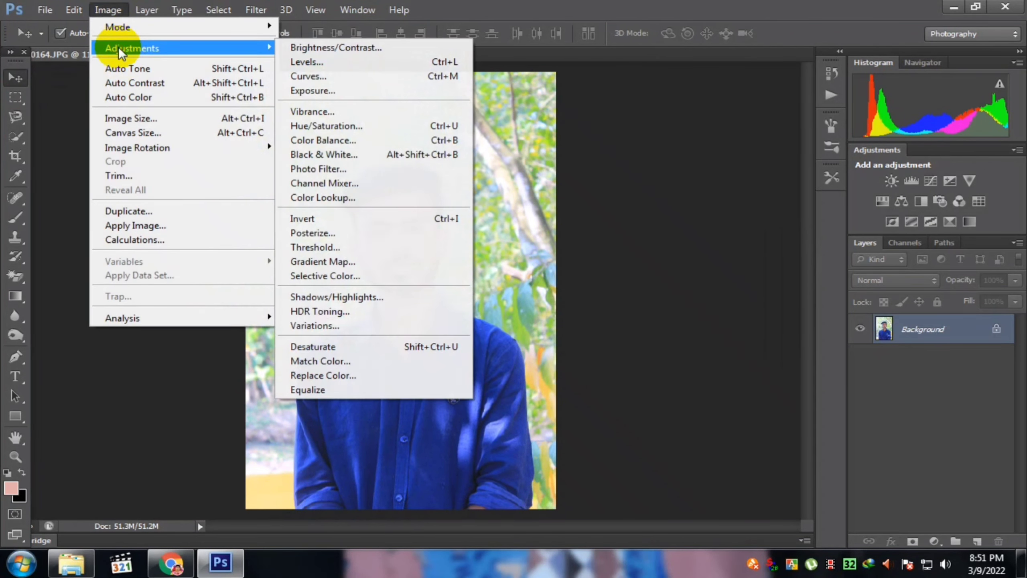
left_click(360, 51)
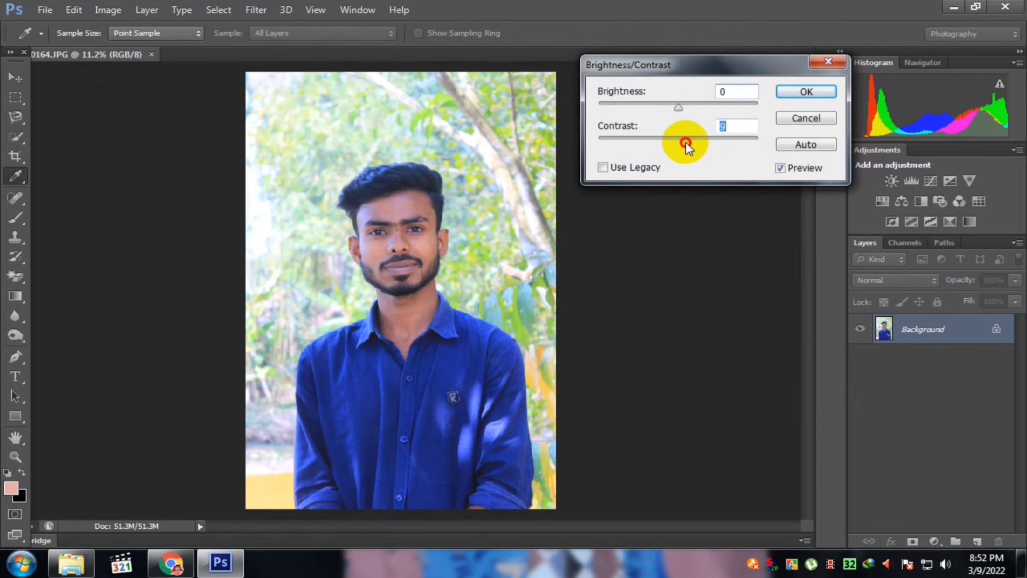
mouse_move(685, 142)
left_mouse_down()
mouse_move(729, 147)
mouse_move(687, 149)
left_mouse_up()
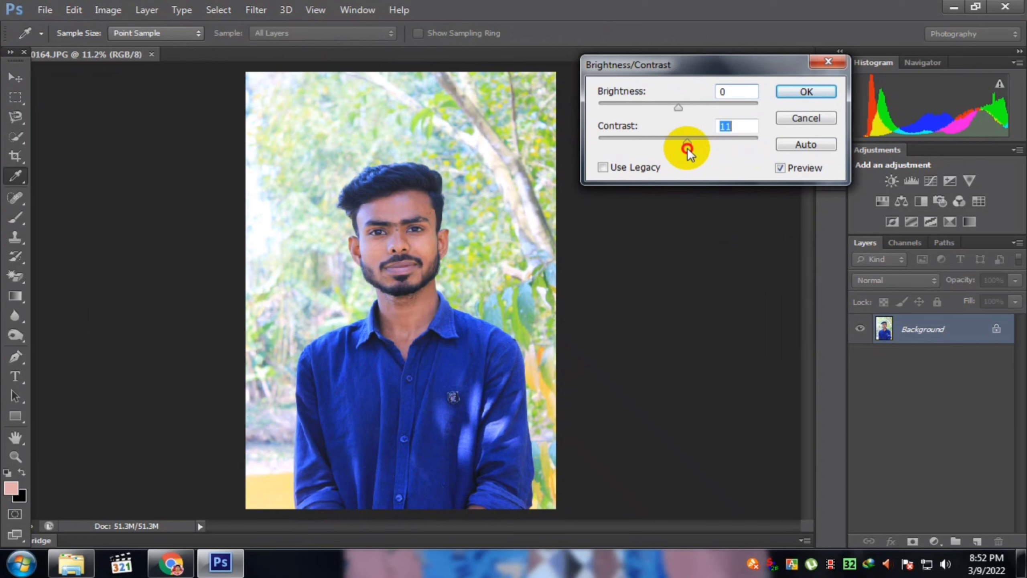
left_click(806, 92)
key("v")
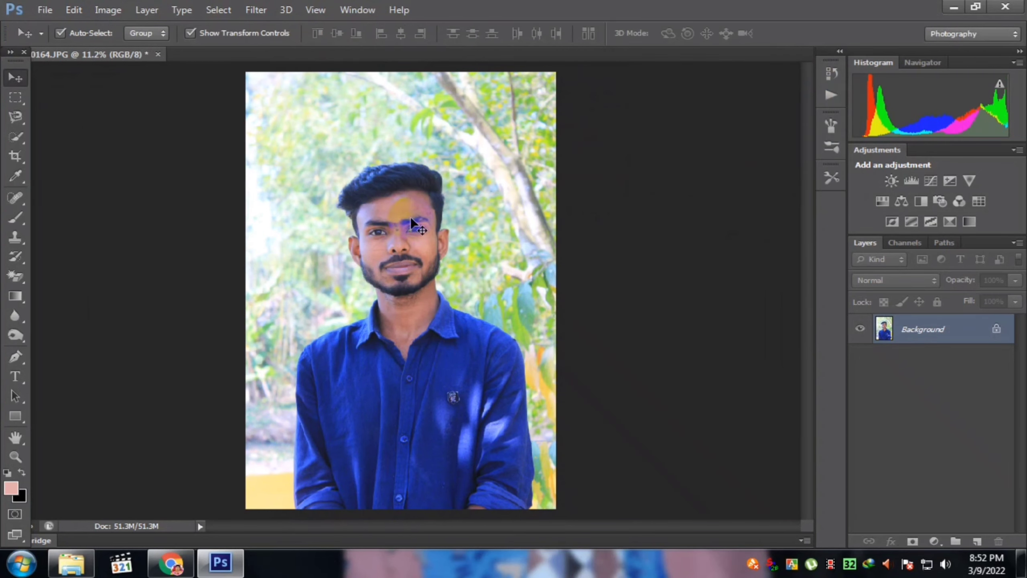
- Activate the Brush tool for the face and set its opacity to 31% and its flow to 30%
scroll(450, 206, "up", 3)
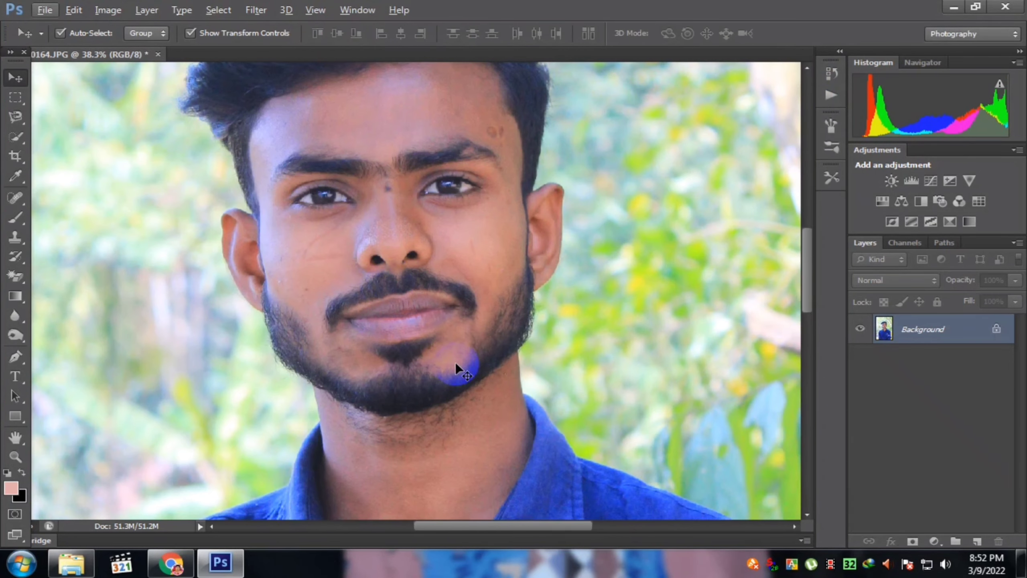
scroll(451, 362, "up", 2)
scroll(404, 235, "up", 1)
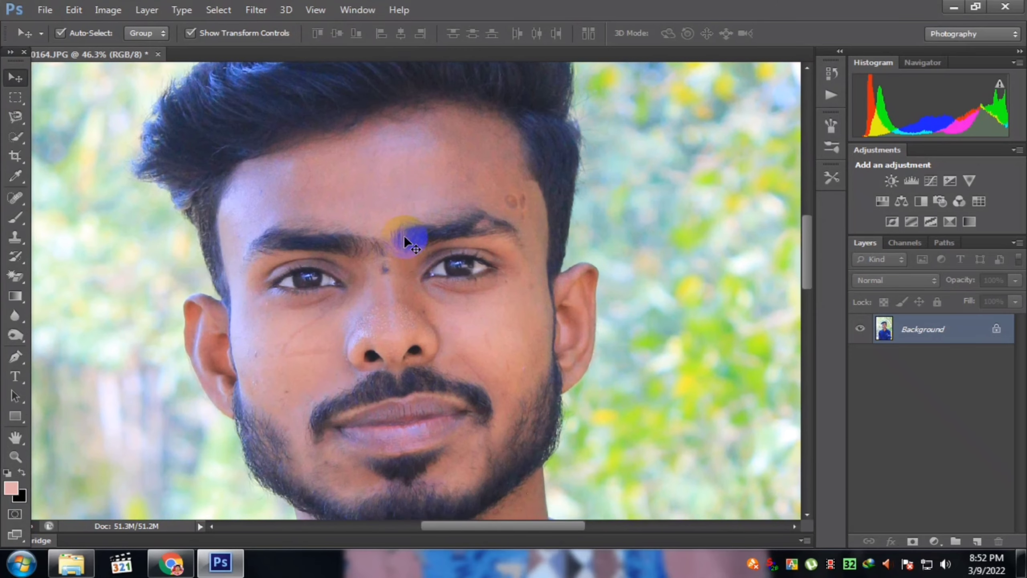
scroll(403, 235, "down", 1)
left_click(15, 218)
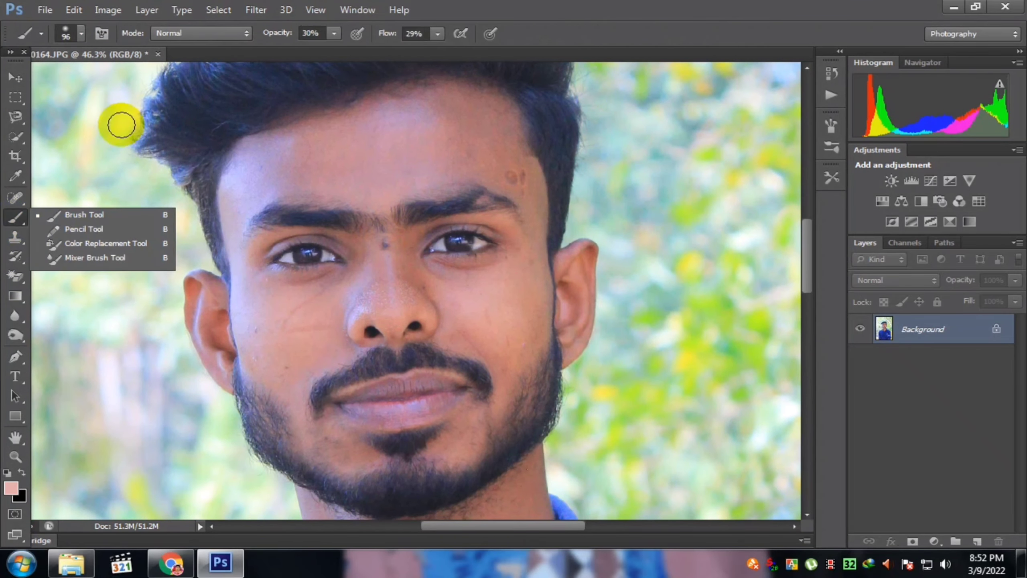
left_click(357, 35)
left_click(333, 34)
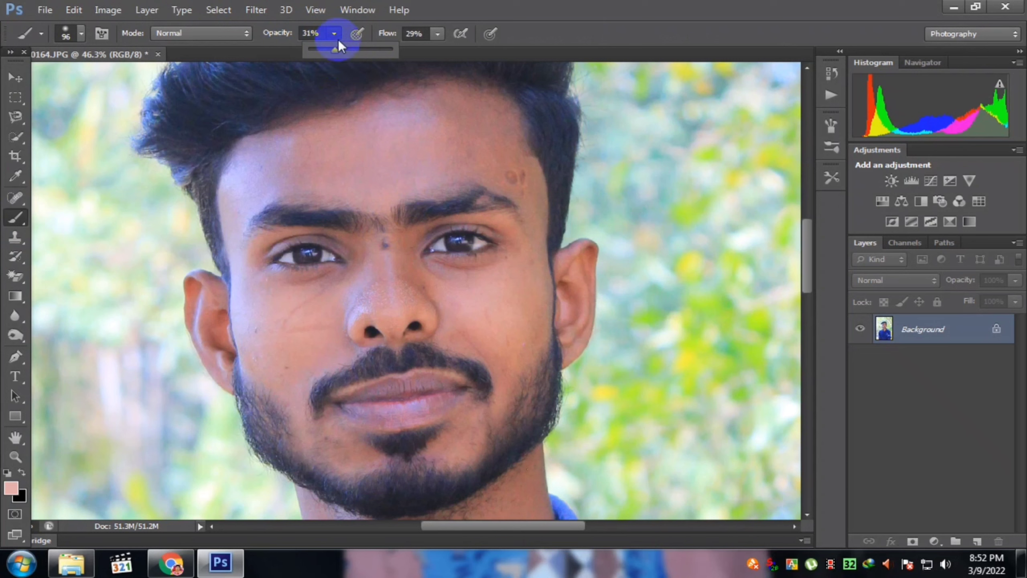
left_click(438, 35)
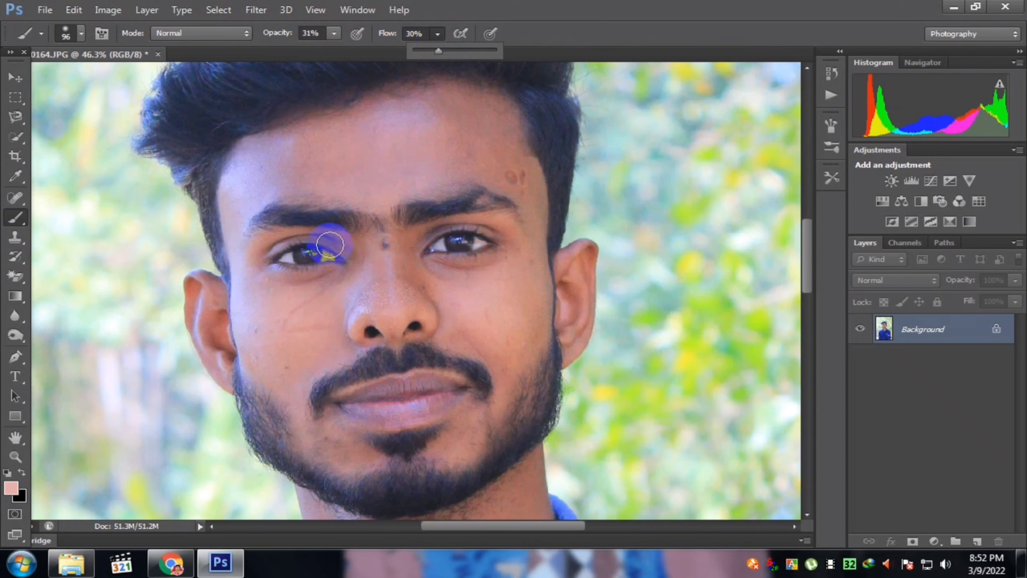
left_click(331, 246)
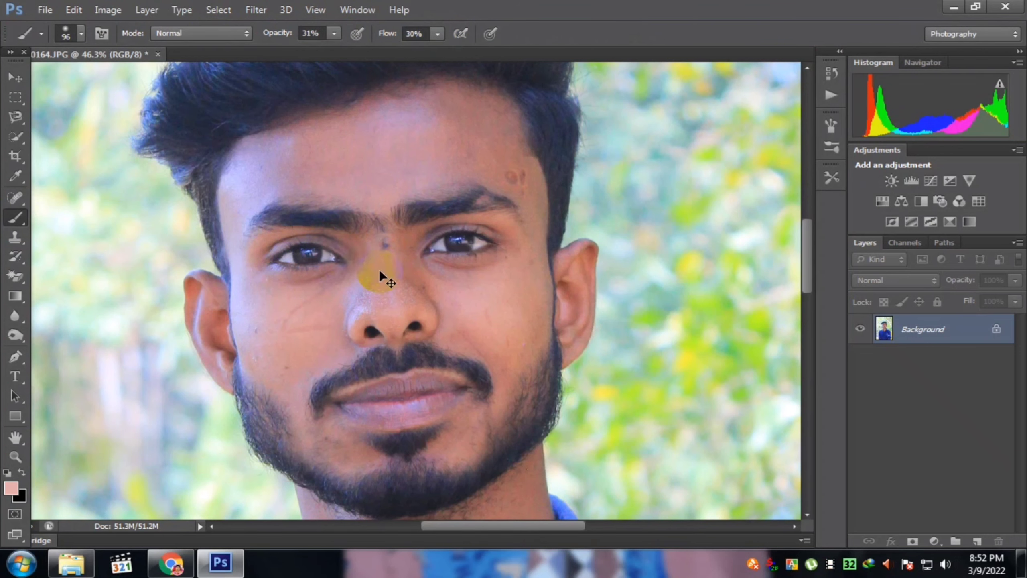
- Set the soft round brush's size to 145 px for painting on the forehead
scroll(327, 188, "up", 4)
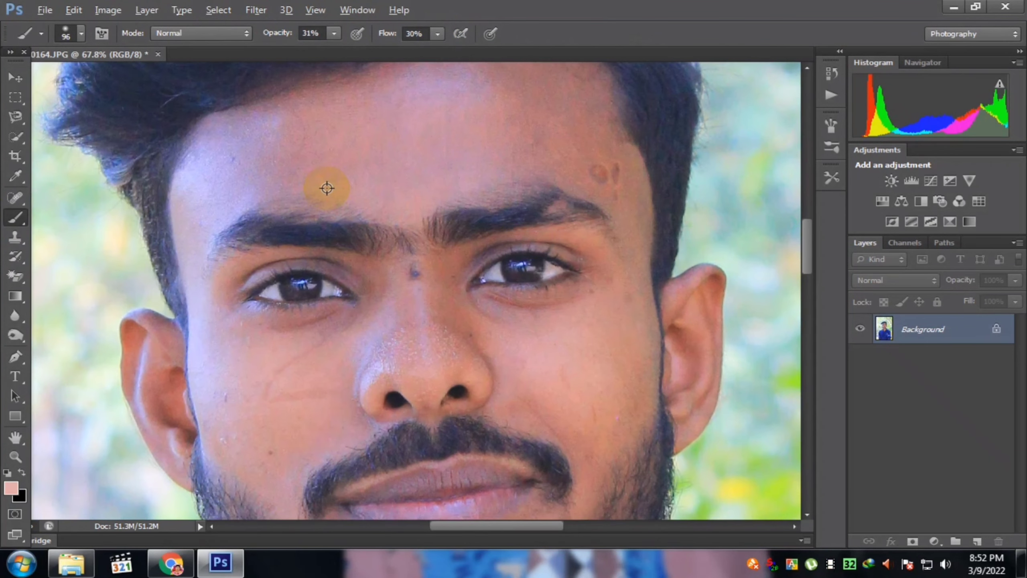
scroll(609, 250, "up", 5)
mouse_move(373, 255)
left_mouse_down()
mouse_move(375, 231)
mouse_move(405, 214)
mouse_move(468, 248)
left_mouse_up()
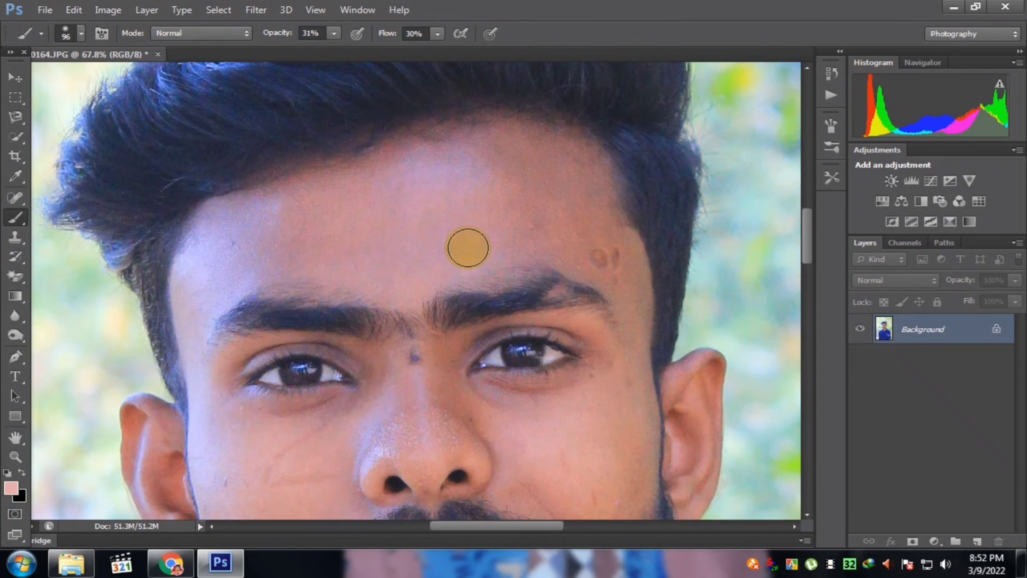
right_click(467, 248)
left_click(585, 284)
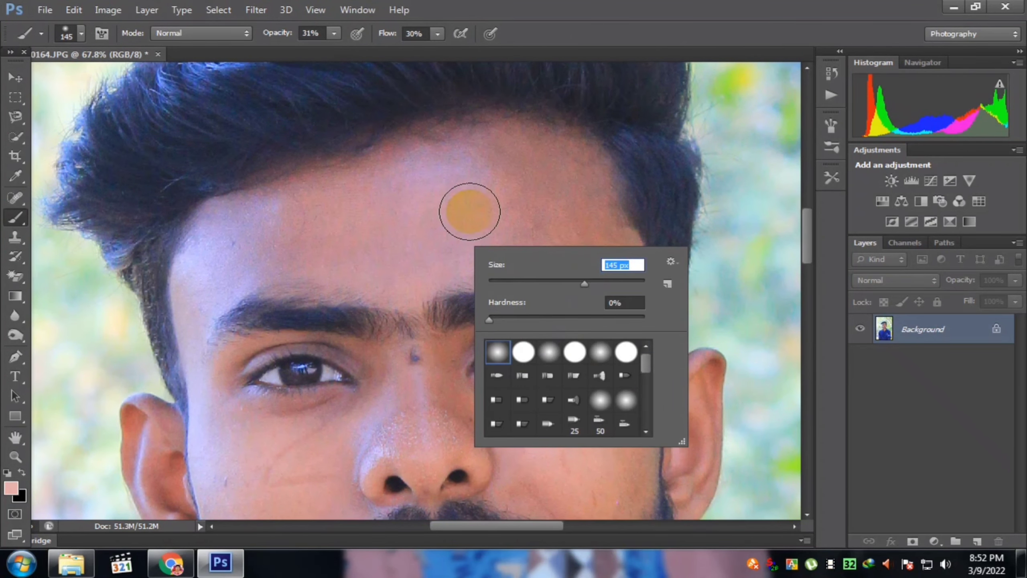
left_click(470, 212)
- Sample the forehead's skin tone and brush it across the forehead above both eyebrows to smooth the skin
left_click(439, 246, "alt")
mouse_move(417, 239)
left_mouse_down()
mouse_move(260, 247)
mouse_move(246, 276)
mouse_move(253, 302)
left_mouse_up()
mouse_move(297, 268)
left_mouse_down()
mouse_move(238, 275)
mouse_move(321, 238)
mouse_move(214, 271)
mouse_move(275, 218)
mouse_move(202, 278)
mouse_move(238, 214)
mouse_move(186, 267)
mouse_move(223, 240)
mouse_move(272, 237)
mouse_move(307, 195)
mouse_move(220, 235)
mouse_move(437, 165)
mouse_move(281, 197)
mouse_move(370, 168)
mouse_move(549, 158)
mouse_move(353, 200)
mouse_move(553, 177)
mouse_move(415, 174)
mouse_move(521, 149)
mouse_move(441, 175)
mouse_move(492, 174)
mouse_move(596, 236)
mouse_move(513, 226)
mouse_move(475, 233)
mouse_move(576, 249)
mouse_move(441, 260)
mouse_move(553, 222)
mouse_move(590, 254)
mouse_move(613, 251)
left_mouse_up()
left_click(343, 196, "alt")
- Smooth both cheeks with brush strokes, sampling the nearby skin tone as the paint colour
scroll(613, 251, "down", 5)
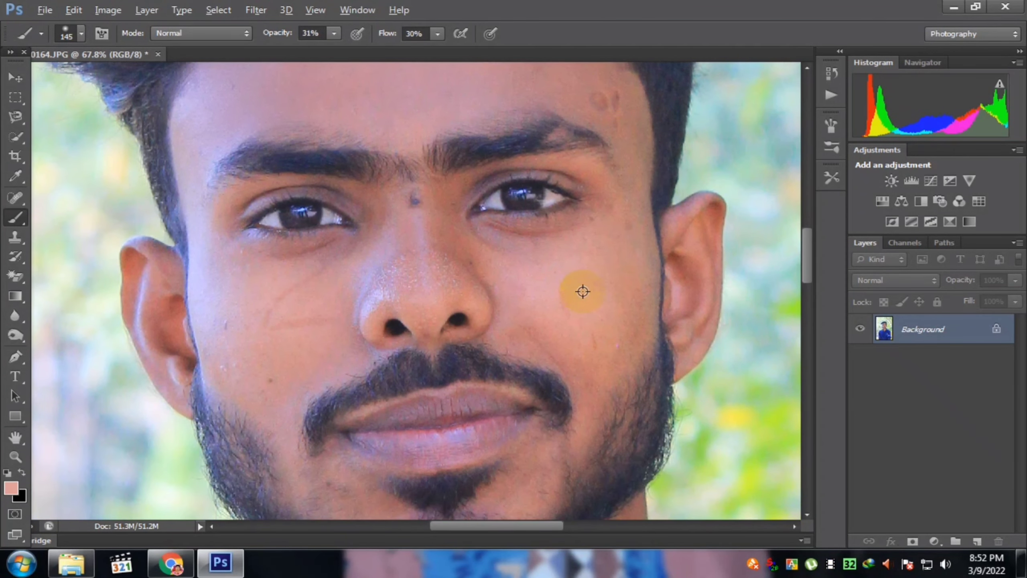
mouse_move(590, 356)
left_mouse_down()
mouse_move(539, 300)
mouse_move(604, 370)
mouse_move(628, 286)
mouse_move(614, 249)
mouse_move(624, 229)
mouse_move(524, 257)
mouse_move(478, 247)
left_mouse_up()
scroll(525, 289, "down", 1)
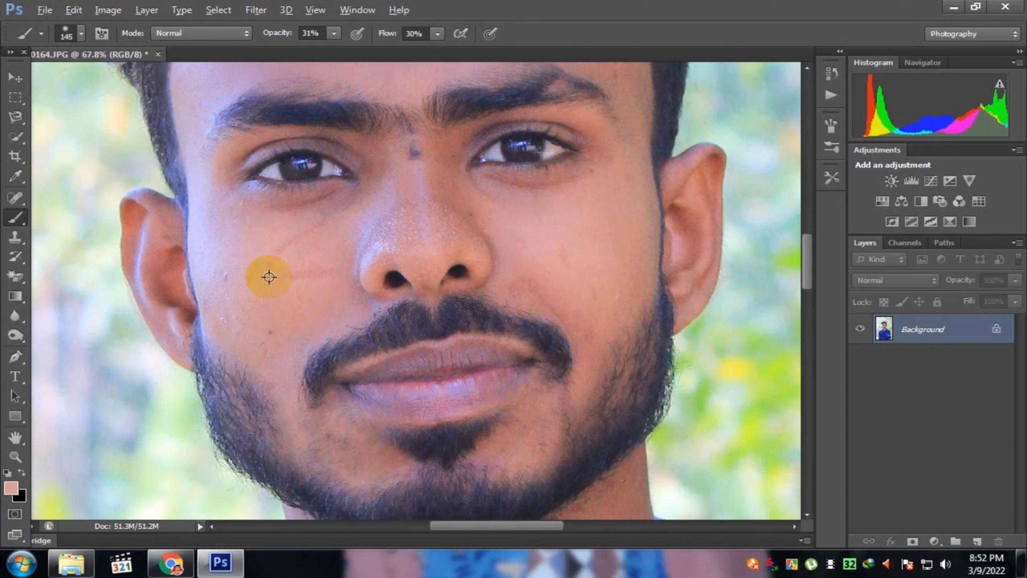
left_click(268, 278, "alt")
mouse_move(302, 250)
left_mouse_down()
mouse_move(288, 345)
mouse_move(246, 288)
mouse_move(242, 310)
mouse_move(208, 224)
mouse_move(227, 323)
mouse_move(225, 218)
mouse_move(294, 228)
mouse_move(353, 218)
mouse_move(268, 328)
left_mouse_up()
- Set the brush size to 77 px and smooth the skin between the lips and beard on both sides of the goatee
scroll(269, 329, "down", 2)
scroll(355, 377, "up", 1)
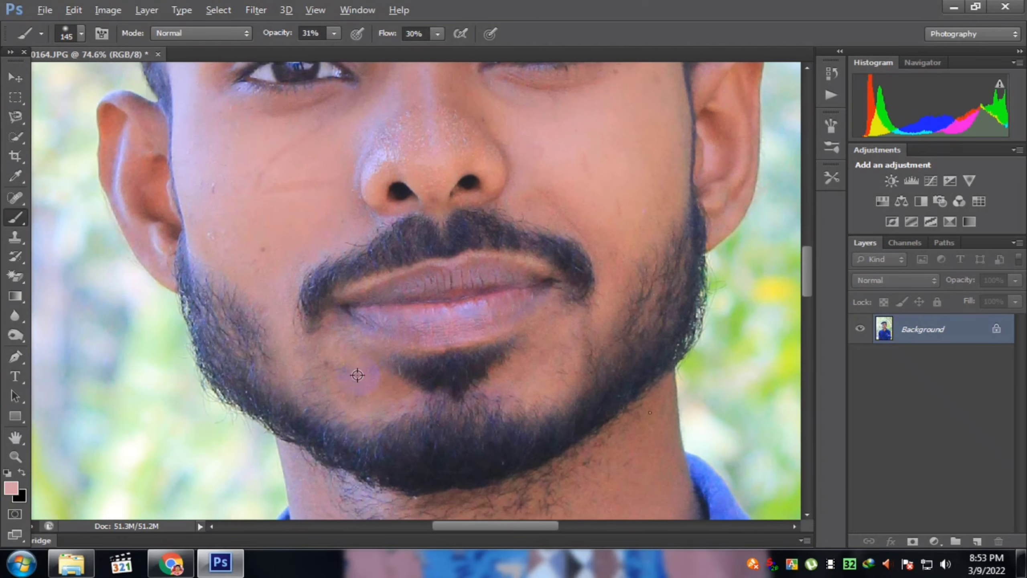
scroll(379, 395, "down", 3)
scroll(379, 395, "up", 3)
scroll(378, 397, "down", 1)
right_click(353, 318)
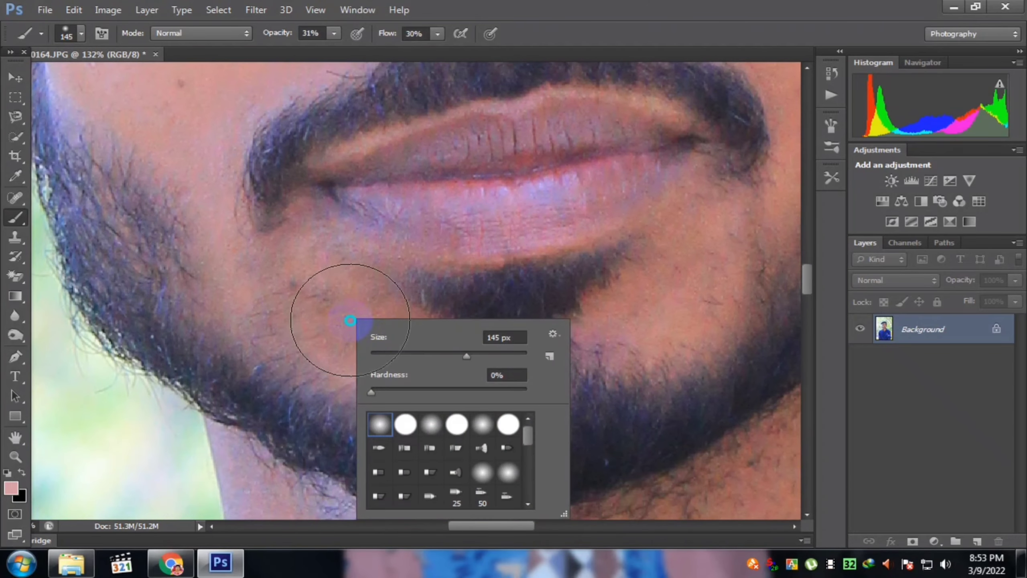
left_click(431, 358)
key("Return")
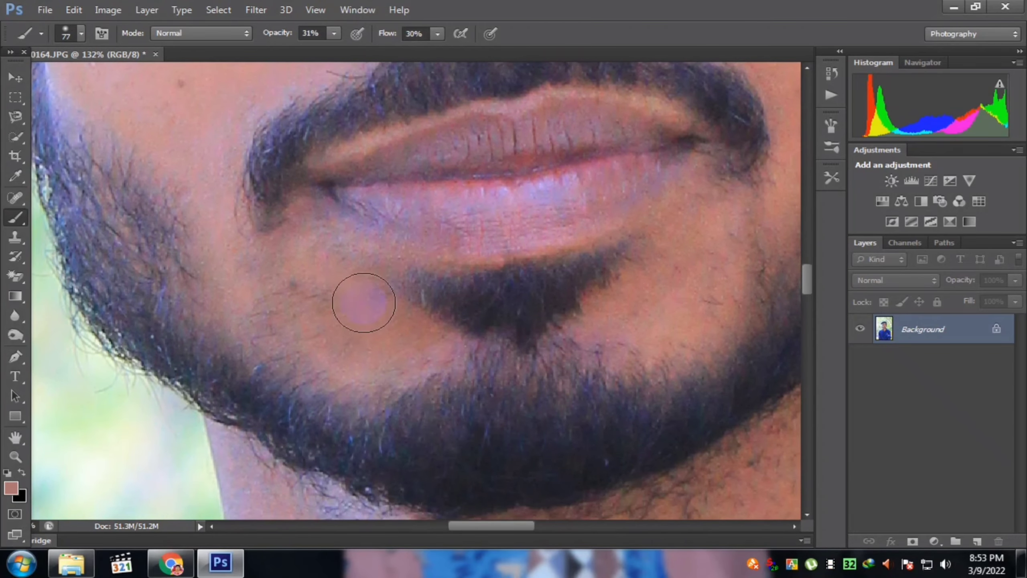
left_click(723, 325)
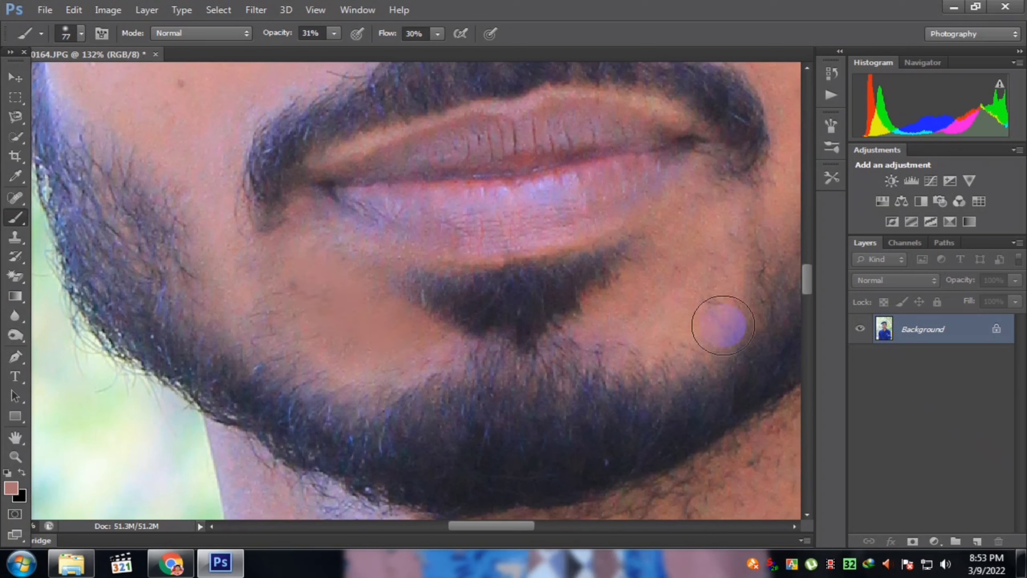
mouse_move(623, 318)
left_mouse_down()
mouse_move(683, 204)
mouse_move(613, 317)
mouse_move(671, 250)
mouse_move(614, 325)
mouse_move(728, 258)
left_mouse_up()
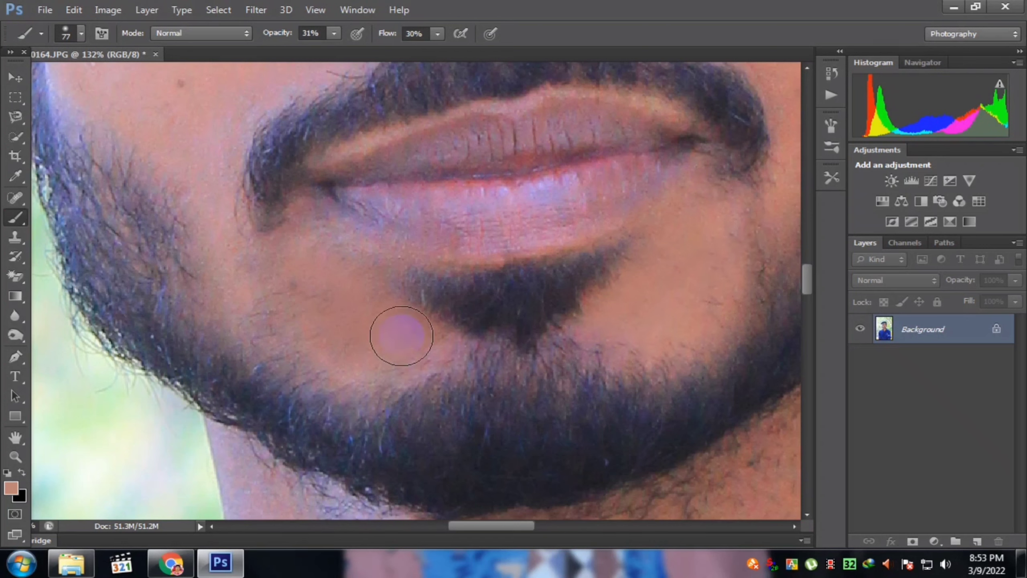
- Sample the skin tone of the subject's right cheek and brush it over the cheek between the moustache and the beard
scroll(113, 210, "up", 2)
left_click(202, 230, "alt")
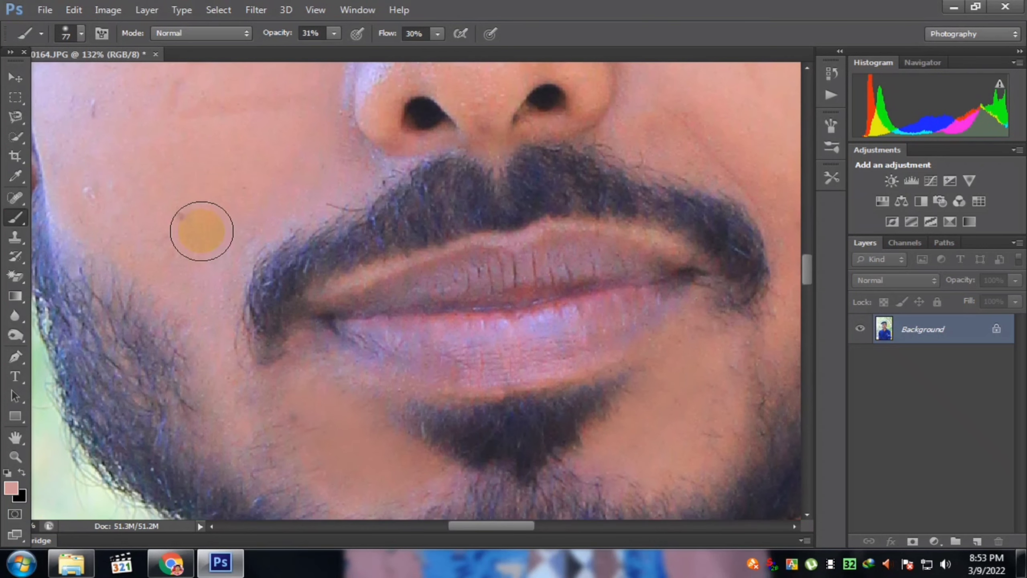
mouse_move(219, 282)
left_mouse_down()
mouse_move(228, 428)
mouse_move(197, 269)
left_mouse_up()
left_click(239, 161, "alt")
mouse_move(239, 174)
left_mouse_down()
mouse_move(240, 216)
mouse_move(307, 200)
mouse_move(229, 284)
left_mouse_up()
- Smooth the subject's left cheek between the moustache, the beard edge and the ear with brush strokes
scroll(229, 289, "down", 5)
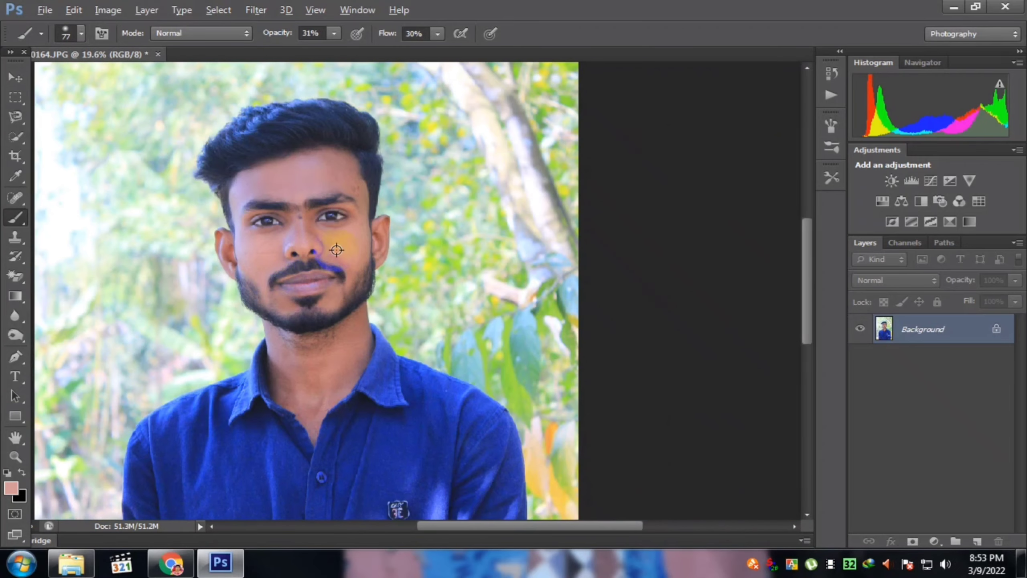
scroll(337, 246, "up", 5)
scroll(315, 288, "up", 2)
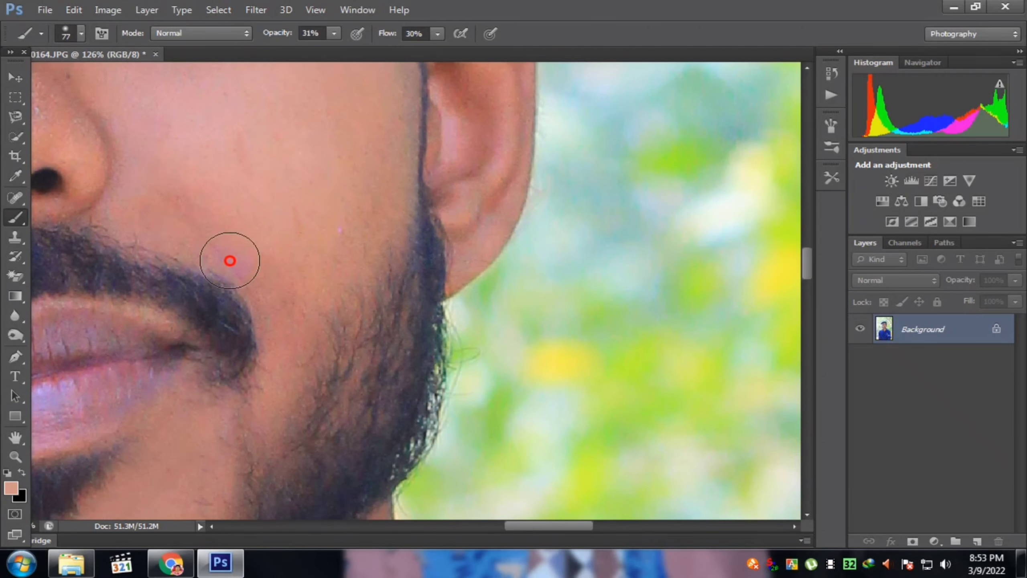
mouse_move(301, 294)
left_mouse_down()
mouse_move(299, 327)
mouse_move(268, 304)
mouse_move(284, 360)
mouse_move(298, 322)
left_mouse_up()
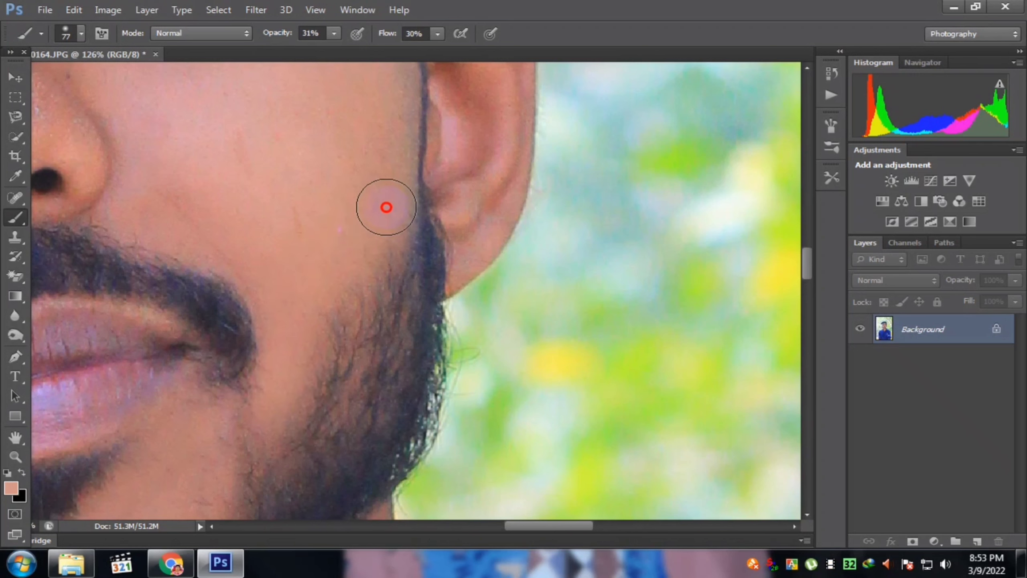
scroll(355, 271, "up", 5)
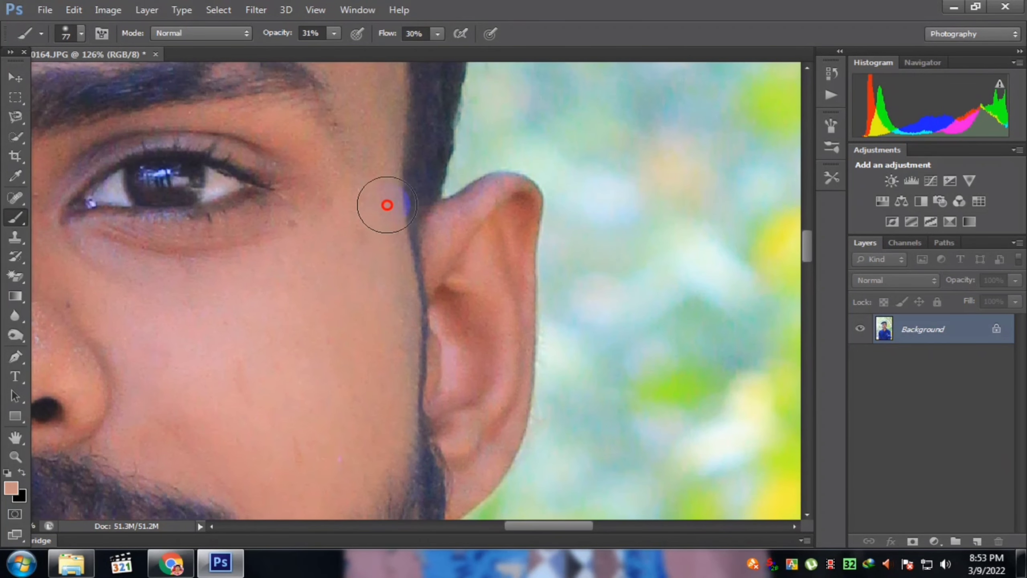
- Smooth the subject's left temple and the forehead above the eyebrow's outer end, sampling the nearby skin tone as the paint colour
scroll(387, 205, "up", 4)
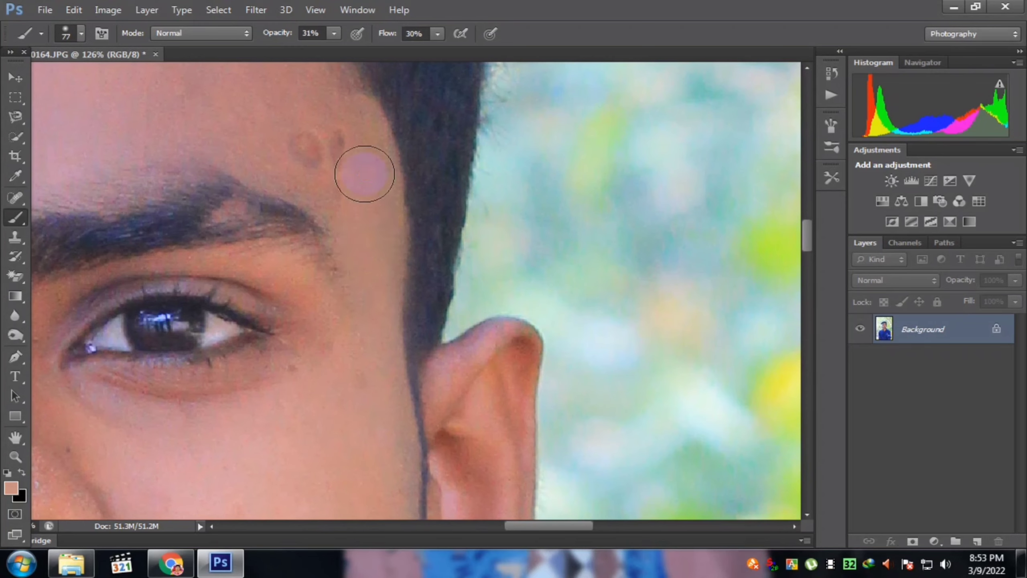
scroll(376, 243, "up", 3)
left_click(390, 307)
scroll(266, 213, "up", 3)
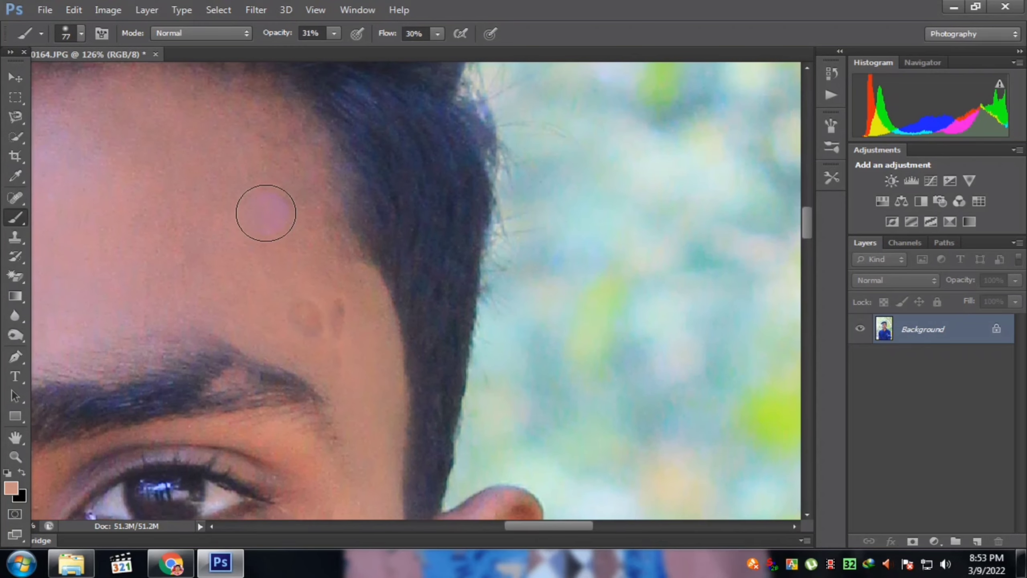
scroll(337, 280, "down", 10)
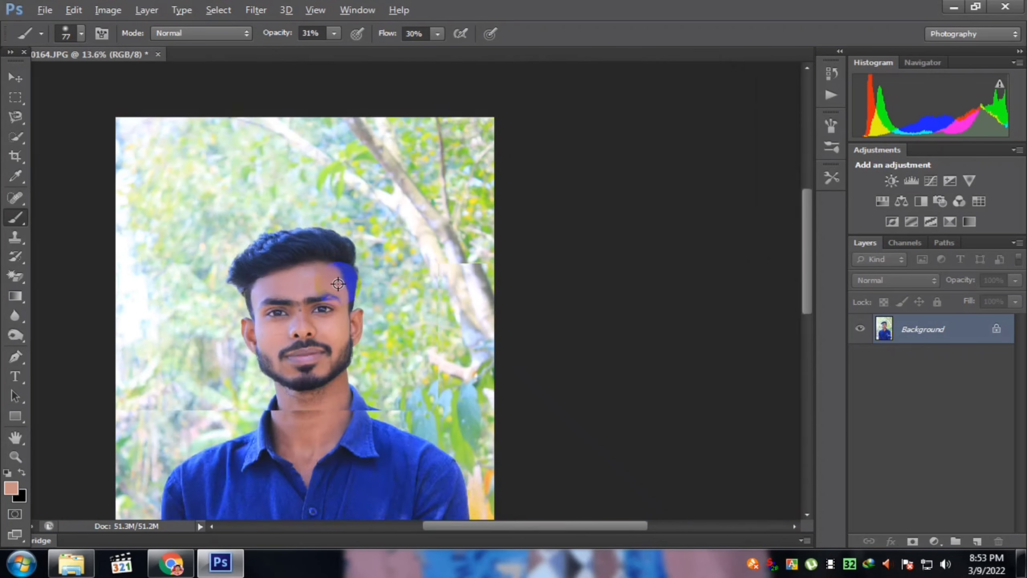
scroll(382, 234, "up", 10)
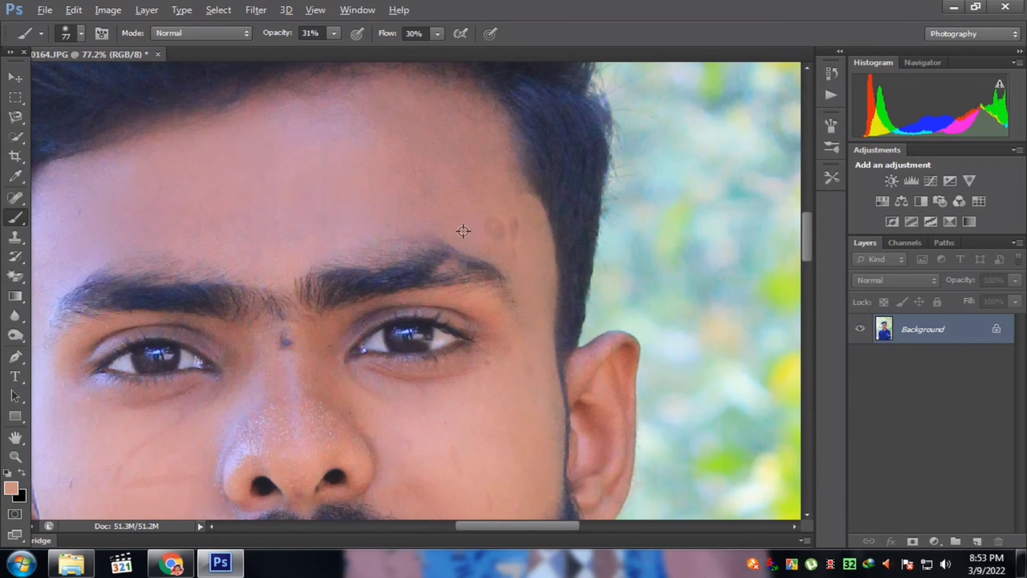
left_click(553, 267, "alt")
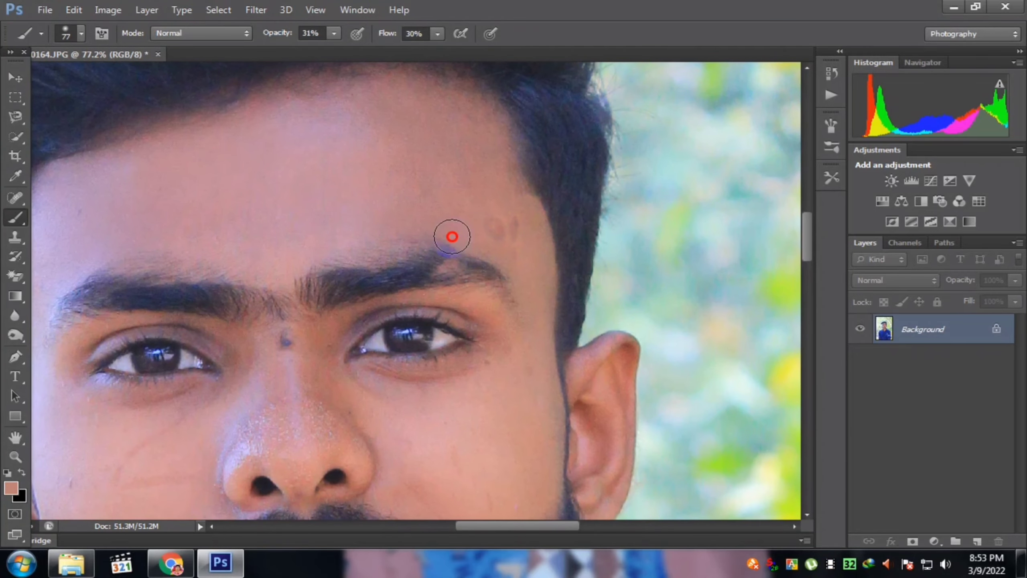
left_click(476, 227)
- Set the brush size to 110 px and paint skin tone over the neck and the stray hairs below the beard
scroll(381, 209, "down", 8)
scroll(435, 324, "up", 8)
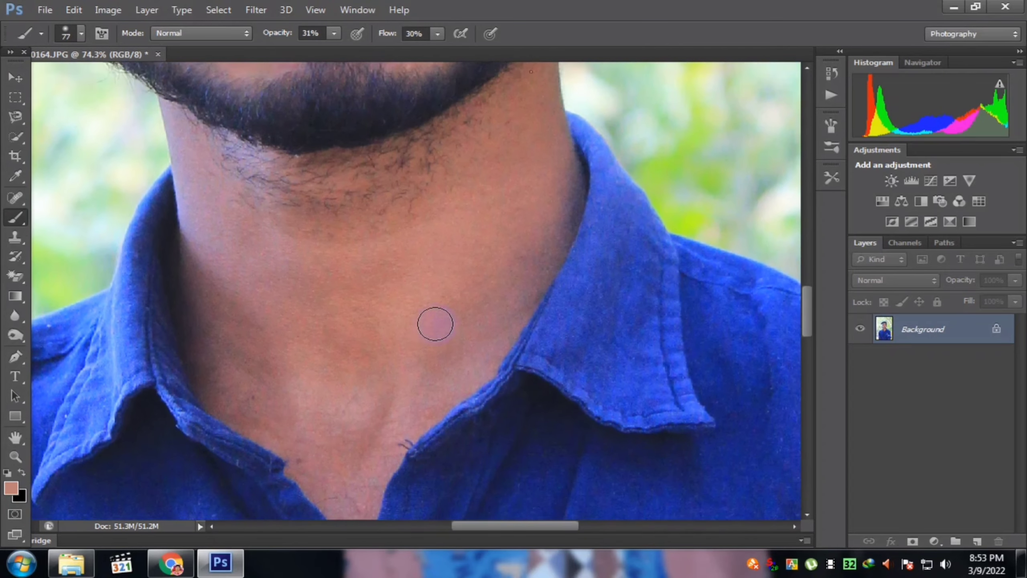
scroll(435, 324, "up", 2)
right_click(395, 315)
left_click(496, 348)
key("Return")
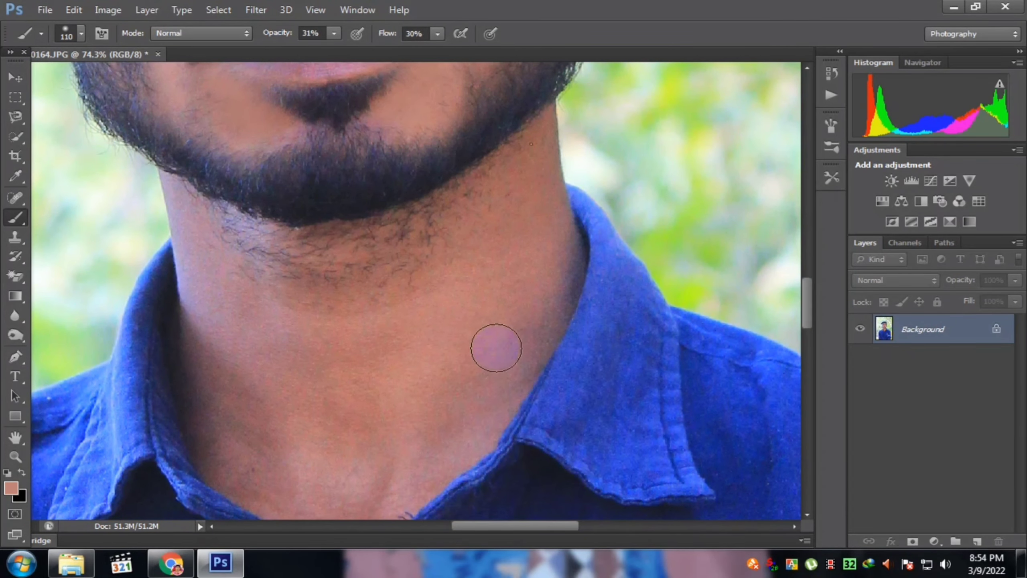
left_click(393, 291)
left_click(322, 264)
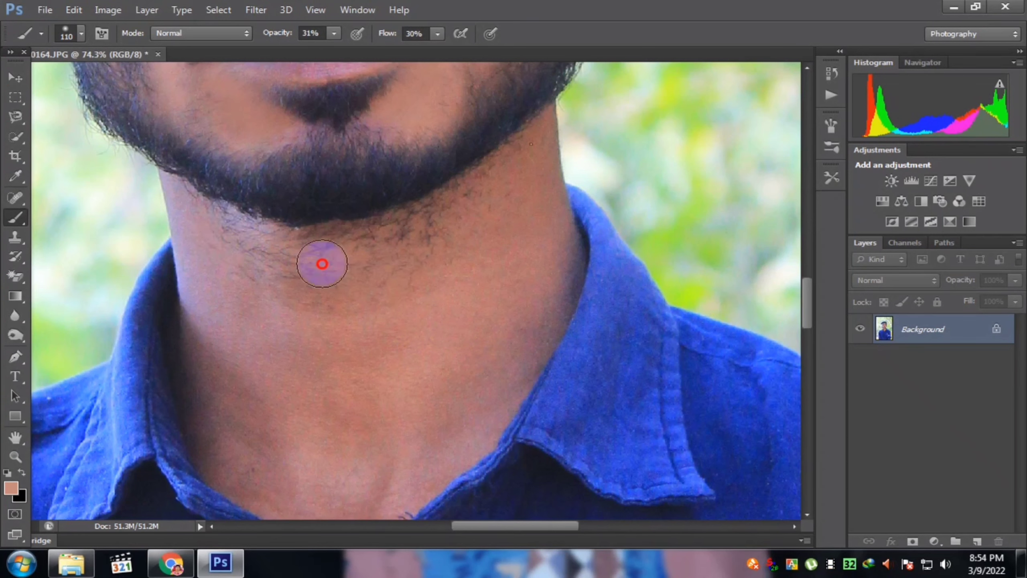
mouse_move(322, 264)
left_mouse_down()
mouse_move(202, 225)
mouse_move(380, 252)
mouse_move(322, 250)
mouse_move(459, 224)
mouse_move(400, 243)
mouse_move(483, 213)
mouse_move(526, 155)
mouse_move(413, 219)
mouse_move(549, 191)
mouse_move(576, 311)
mouse_move(569, 261)
mouse_move(549, 364)
mouse_move(525, 389)
left_mouse_up()
- Smooth the lower neck along both sides of the shirt collar with brush strokes in the sampled skin tone
scroll(544, 276, "down", 2)
left_click_drag(493, 288, 504, 293)
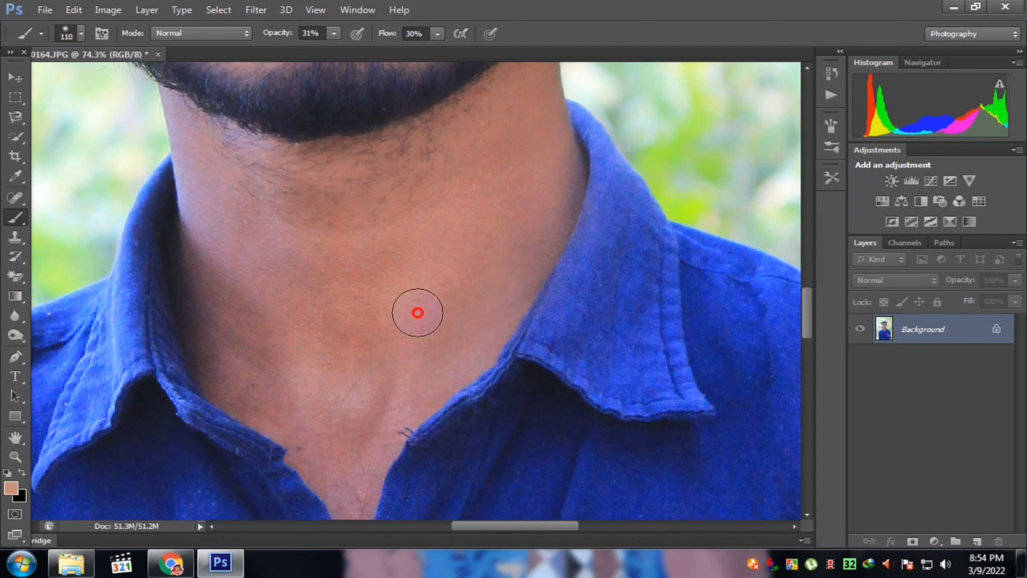
left_click_drag(417, 312, 399, 314)
scroll(399, 313, "down", 2)
scroll(202, 291, "up", 2)
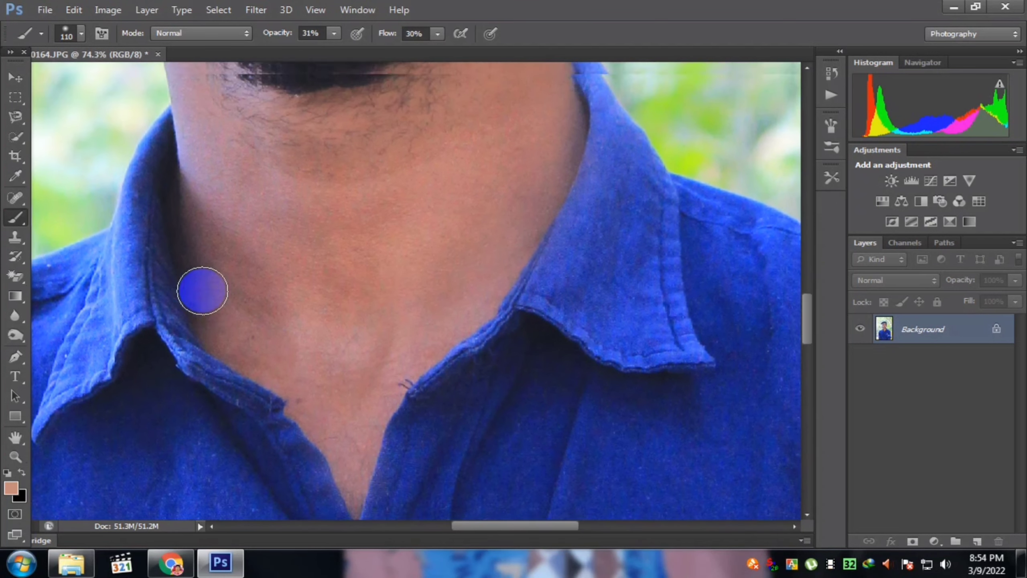
mouse_move(245, 406)
left_mouse_down()
mouse_move(183, 248)
mouse_move(207, 396)
mouse_move(217, 377)
mouse_move(196, 238)
mouse_move(290, 431)
mouse_move(246, 296)
left_mouse_up()
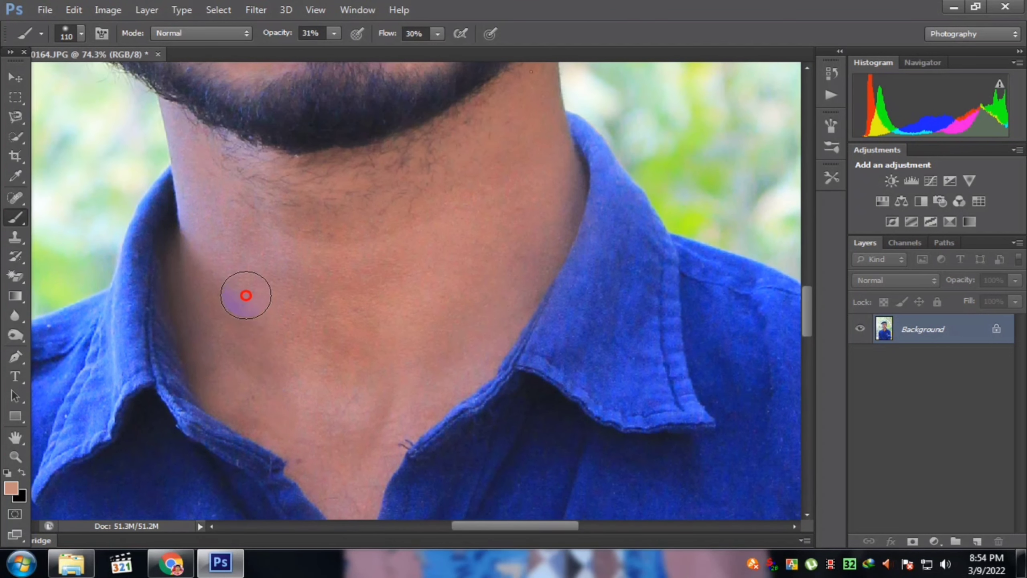
mouse_move(306, 378)
left_mouse_down()
mouse_move(243, 356)
mouse_move(266, 421)
left_mouse_up()
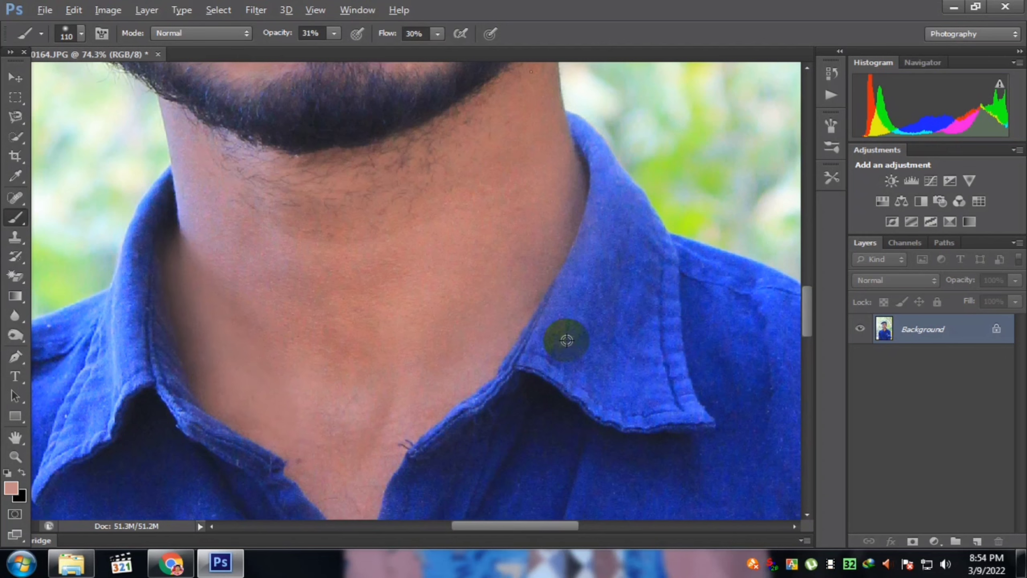
- Brush another pass of sampled skin tone over the stubble and uneven skin directly beneath the beard
key("ctrl+0")
scroll(566, 340, "down", 1)
scroll(410, 292, "up", 4)
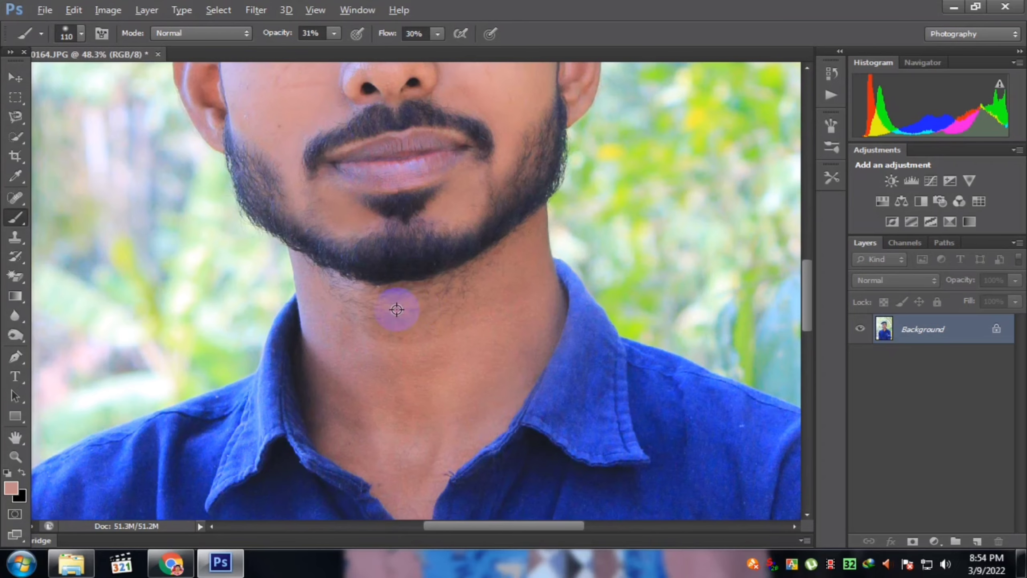
scroll(415, 304, "up", 3)
mouse_move(521, 358)
left_mouse_down()
mouse_move(284, 300)
mouse_move(498, 304)
mouse_move(322, 289)
mouse_move(346, 300)
mouse_move(237, 264)
mouse_move(258, 255)
mouse_move(308, 285)
mouse_move(457, 284)
mouse_move(405, 291)
mouse_move(502, 278)
mouse_move(565, 247)
mouse_move(455, 289)
mouse_move(601, 229)
mouse_move(516, 253)
mouse_move(611, 209)
mouse_move(627, 191)
mouse_move(491, 329)
left_mouse_up()
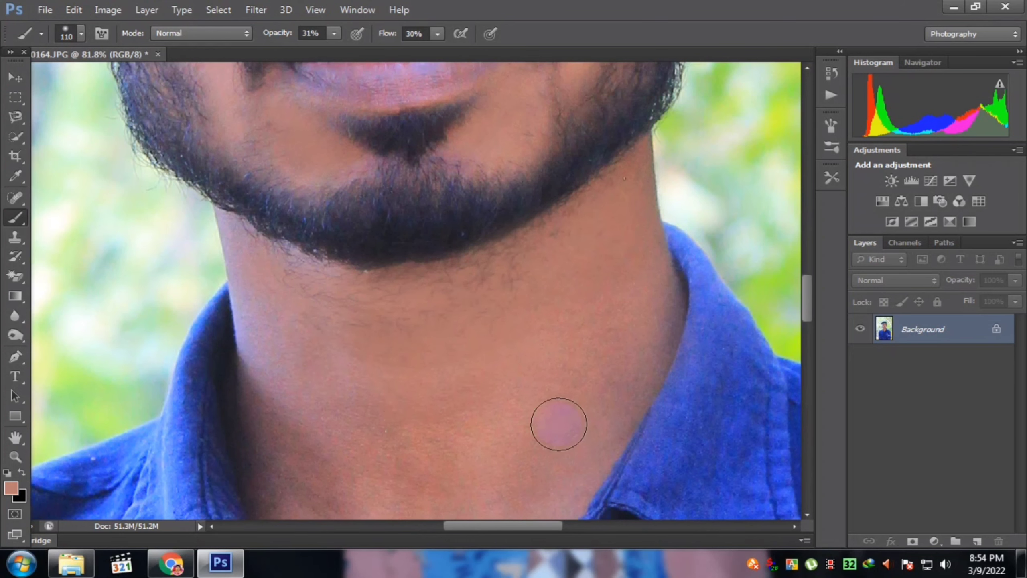
- Even out the skin at the base of the neck and in the shirt's open collar with the brush
scroll(559, 424, "down", 3)
mouse_move(435, 310)
left_mouse_down()
mouse_move(244, 211)
mouse_move(417, 306)
mouse_move(272, 244)
mouse_move(326, 363)
mouse_move(254, 252)
mouse_move(303, 377)
mouse_move(291, 299)
mouse_move(262, 264)
mouse_move(279, 391)
mouse_move(296, 305)
left_mouse_up()
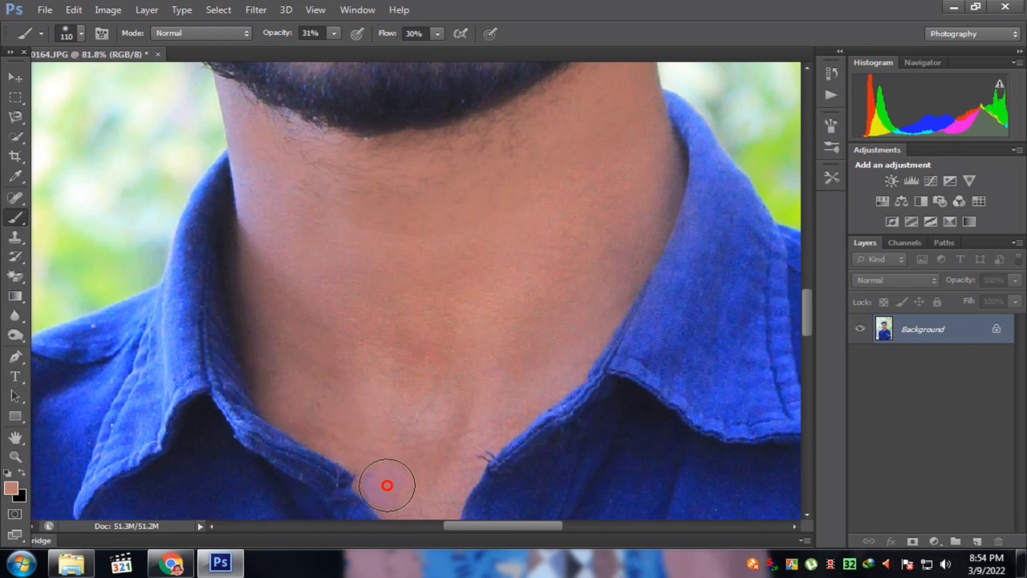
left_click_drag(387, 485, 432, 494)
scroll(436, 472, "down", 3)
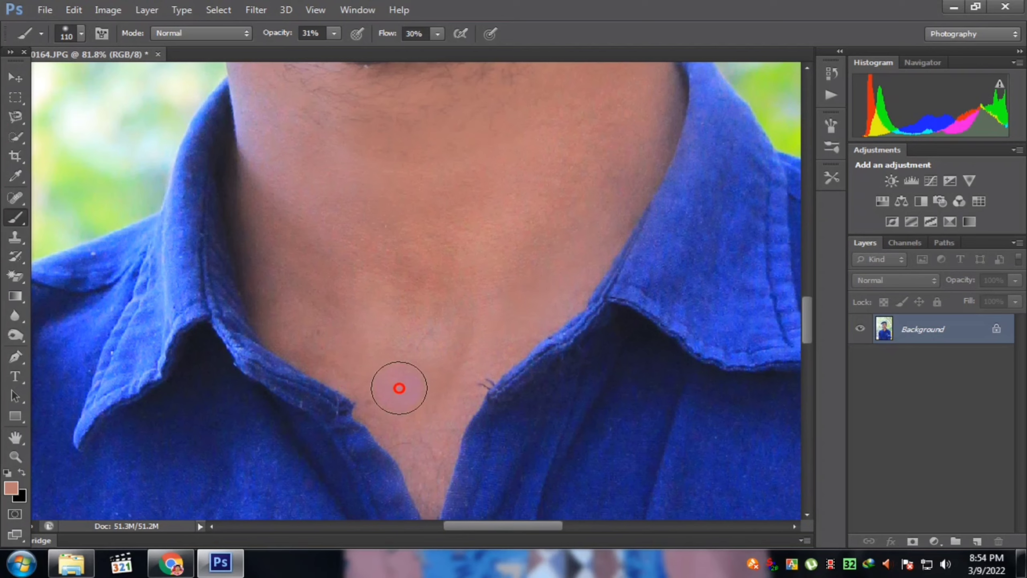
scroll(424, 389, "up", 2)
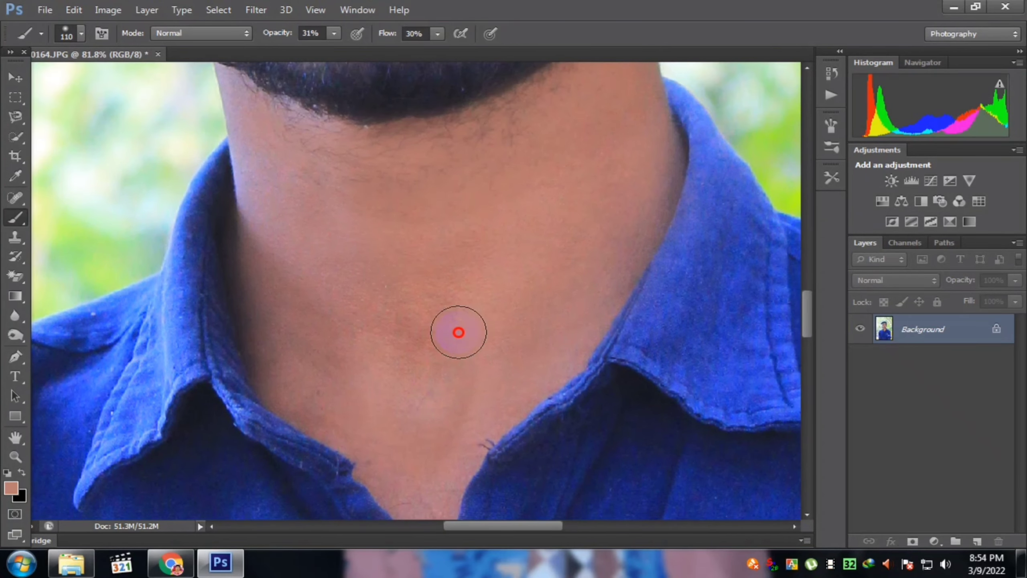
- Brush sampled skin tone over the tip and bridge of the nose to soften the shiny, textured highlights
scroll(446, 328, "down", 10)
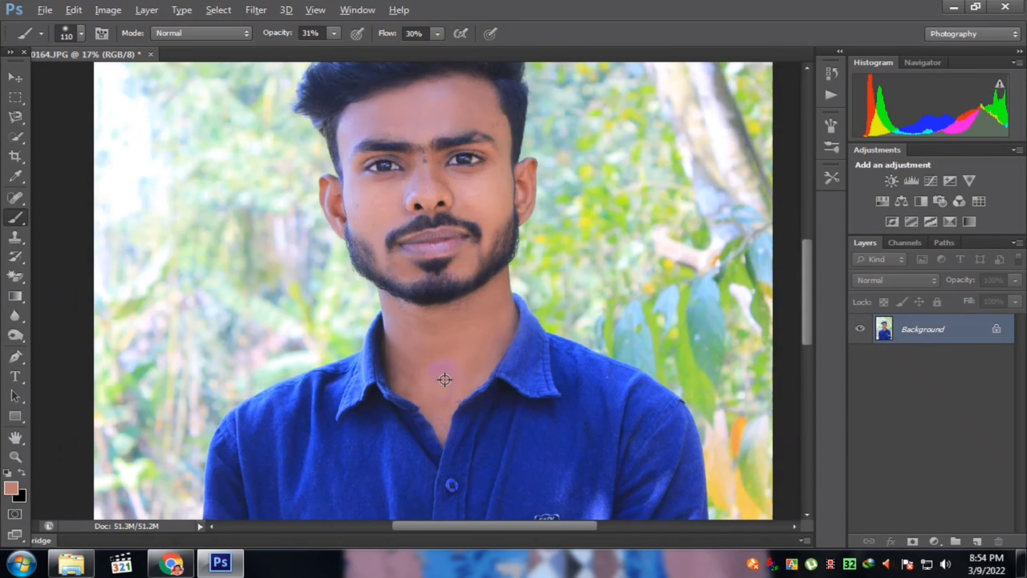
scroll(430, 339, "up", 1)
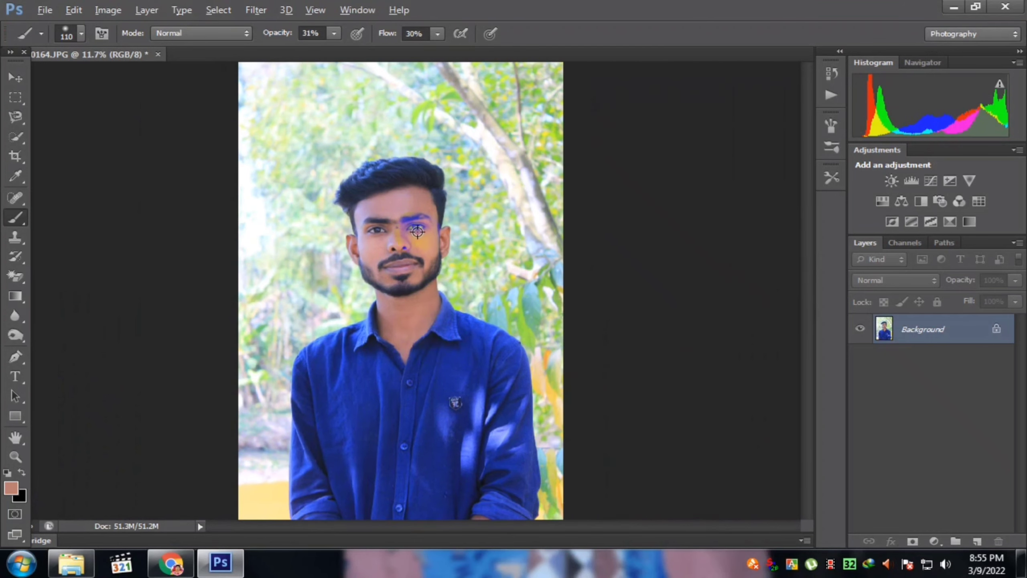
scroll(417, 231, "up", 11)
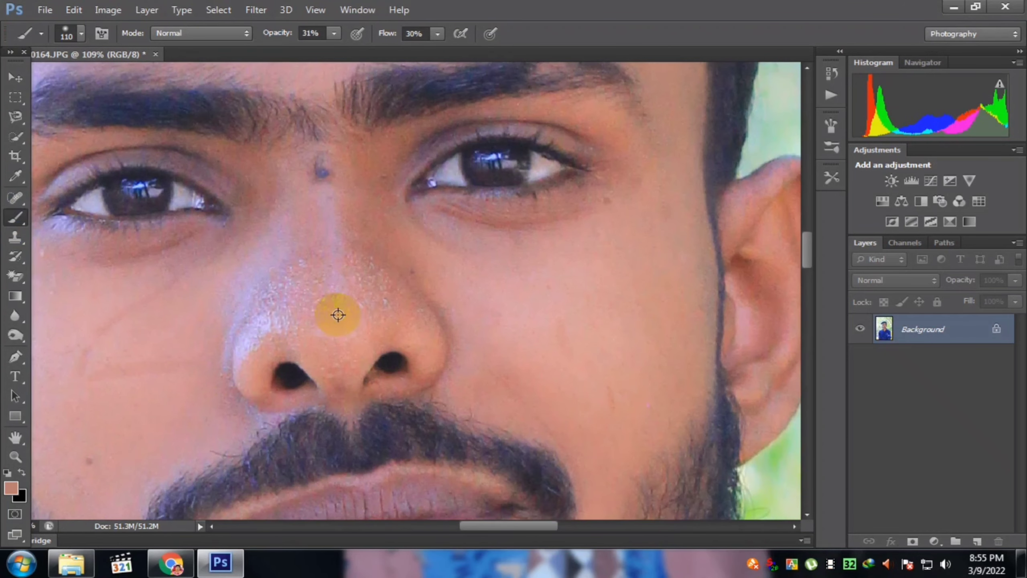
mouse_move(355, 270)
left_mouse_down()
mouse_move(309, 273)
mouse_move(301, 288)
left_mouse_up()
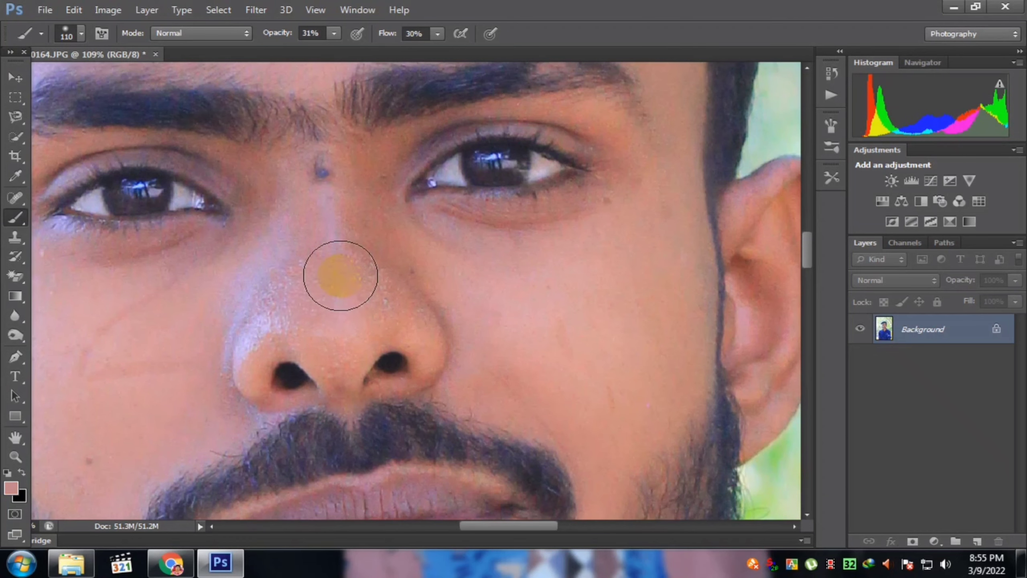
left_click_drag(365, 315, 340, 235)
- Set the brush size to 28 px and smooth the skin around the eyes with a sampled skin tone
scroll(340, 235, "down", 5)
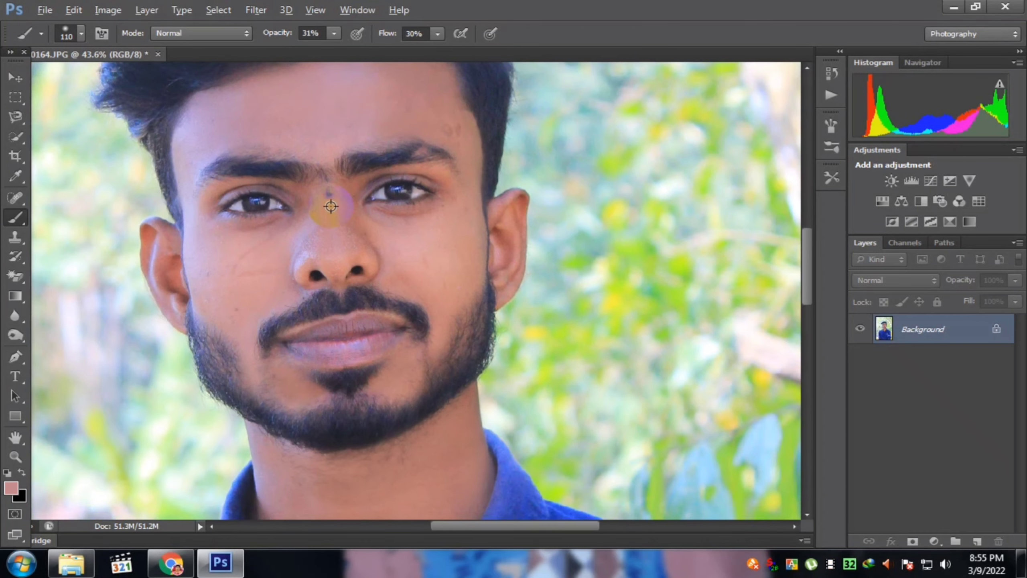
scroll(252, 258, "up", 5)
right_click(349, 297)
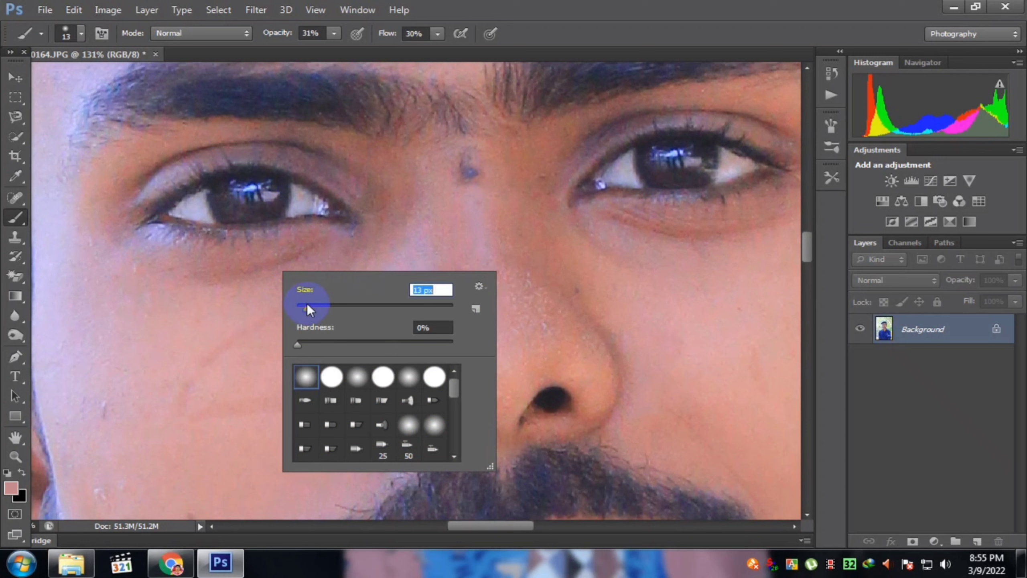
key("Return")
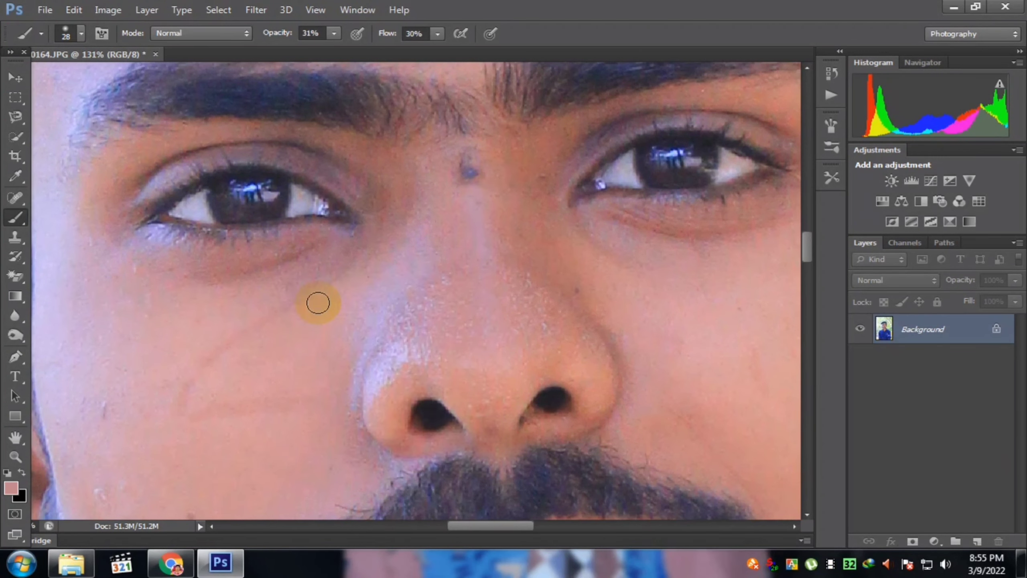
left_click(147, 179)
mouse_move(173, 142)
left_mouse_down()
mouse_move(337, 135)
mouse_move(328, 151)
mouse_move(385, 154)
mouse_move(479, 193)
left_mouse_up()
scroll(488, 187, "up", 3)
left_click(673, 346)
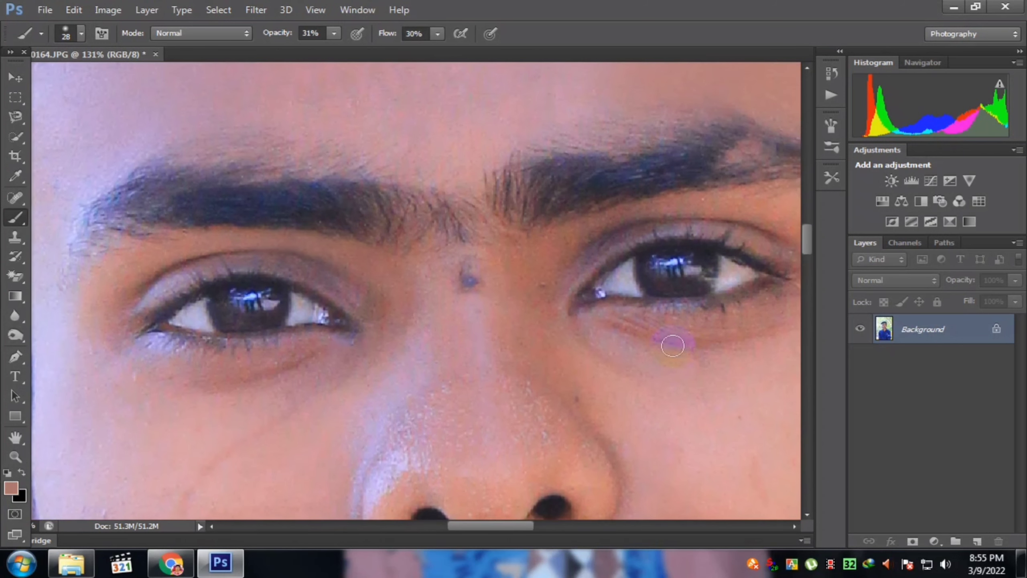
left_click_drag(512, 527, 535, 527)
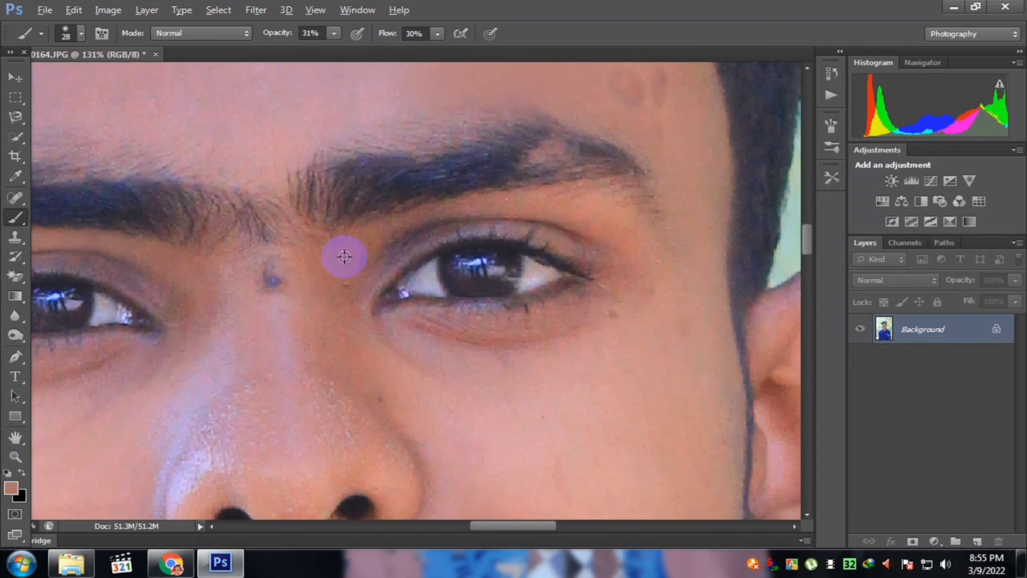